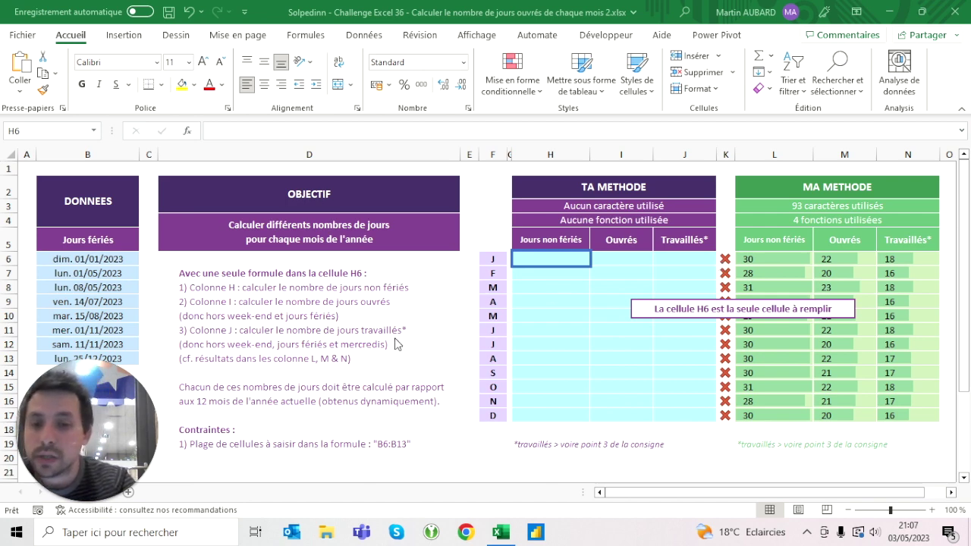
- Enter =LET(j;"1/"&SEQUENCE(12);j) in H6 so the labels 1/1 to 1/12 spill down column H
click(568, 242)
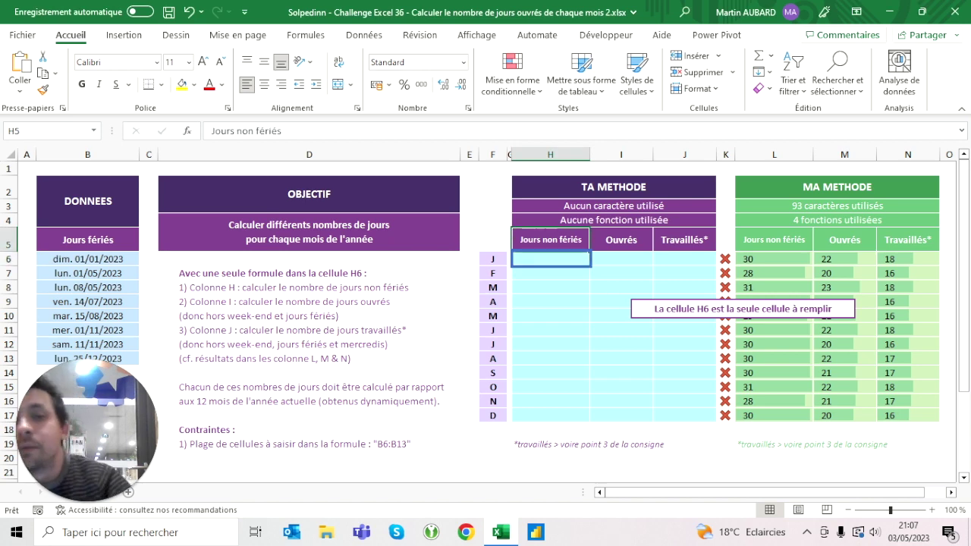
click(551, 258)
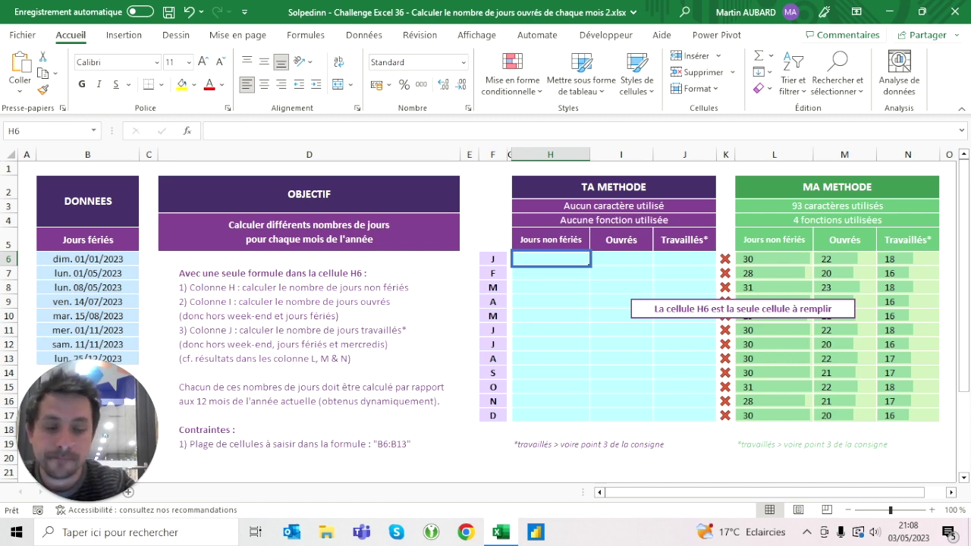
text(=let()
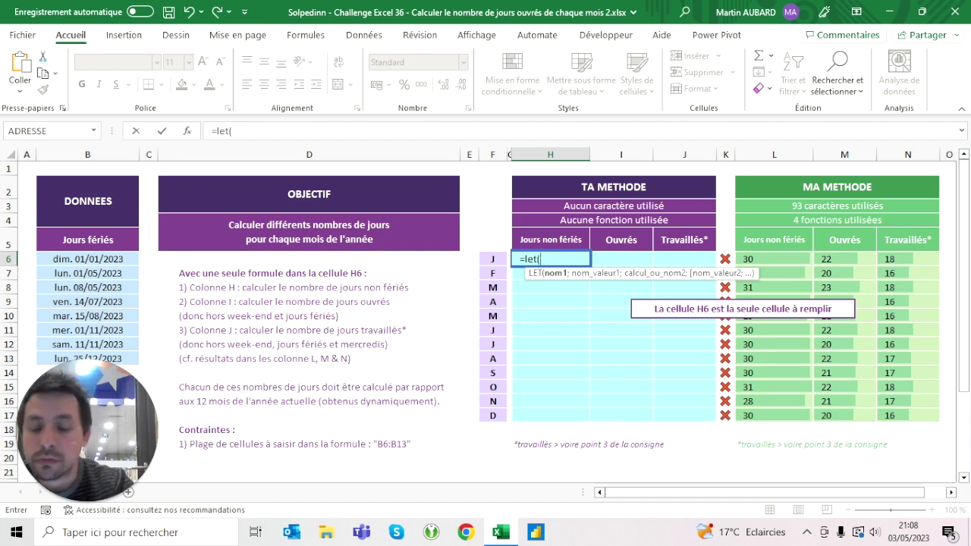
text(j;)
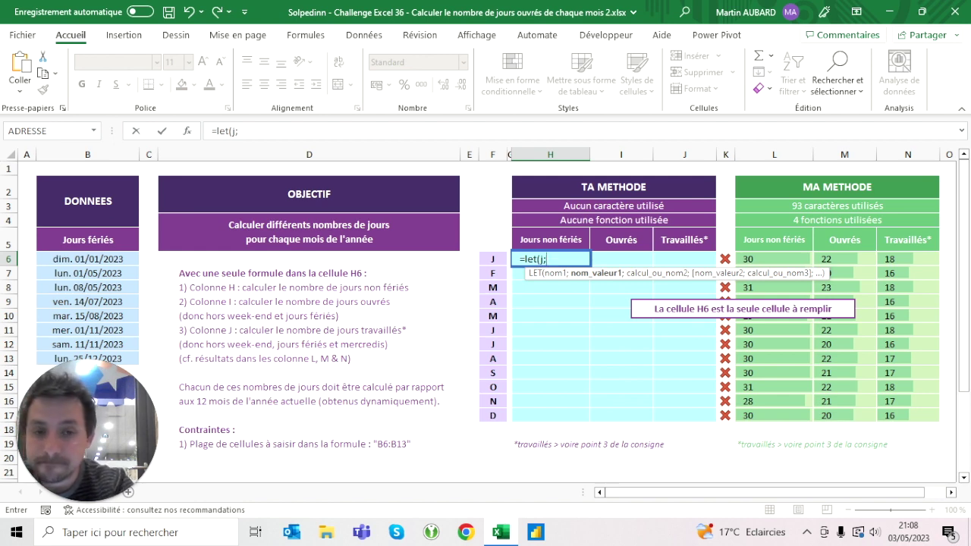
text(s)
key(BackSpace)
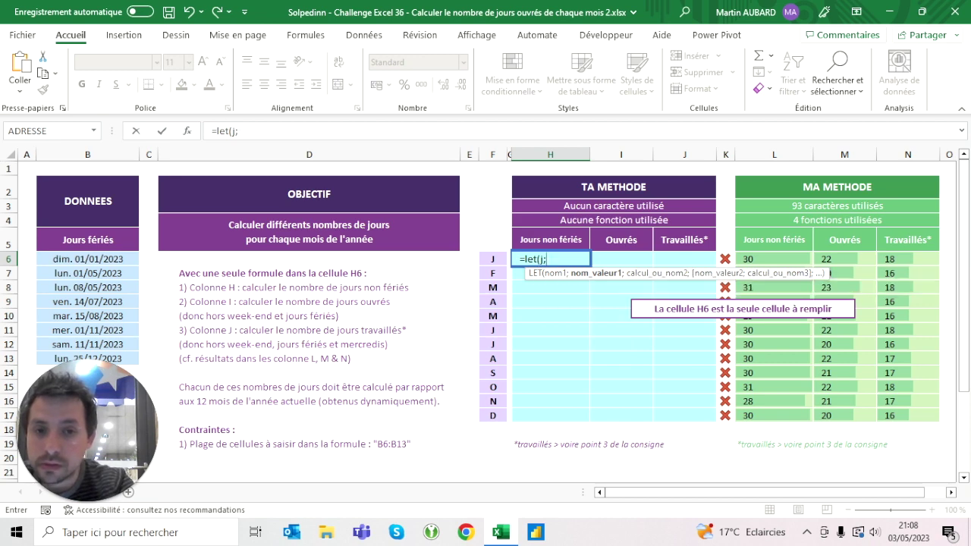
text(1/"&)
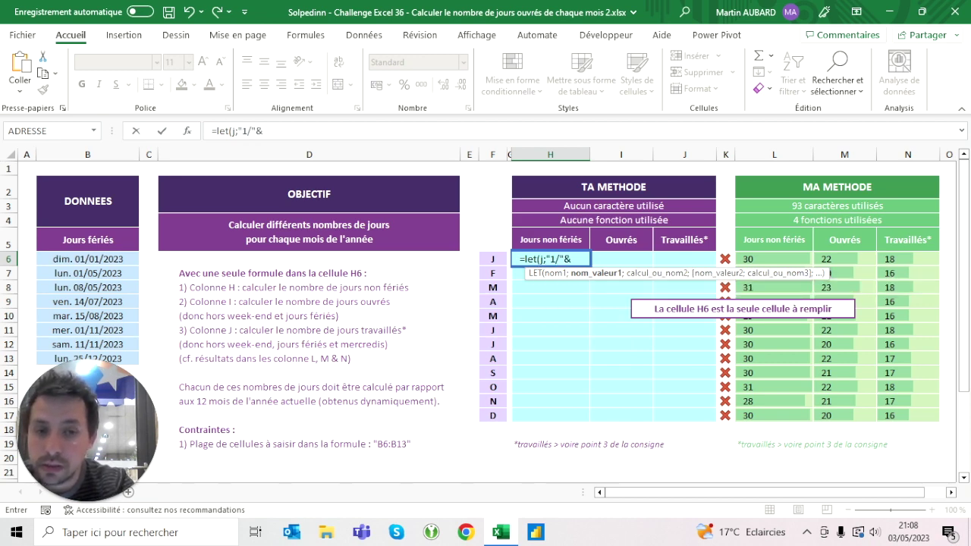
text(sequence(12)))
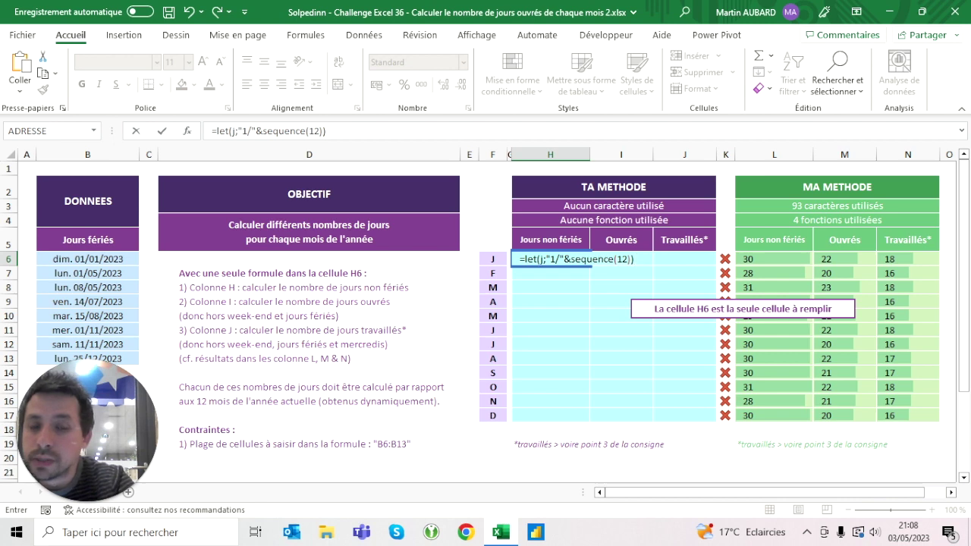
key(BackSpace)
text(;j)
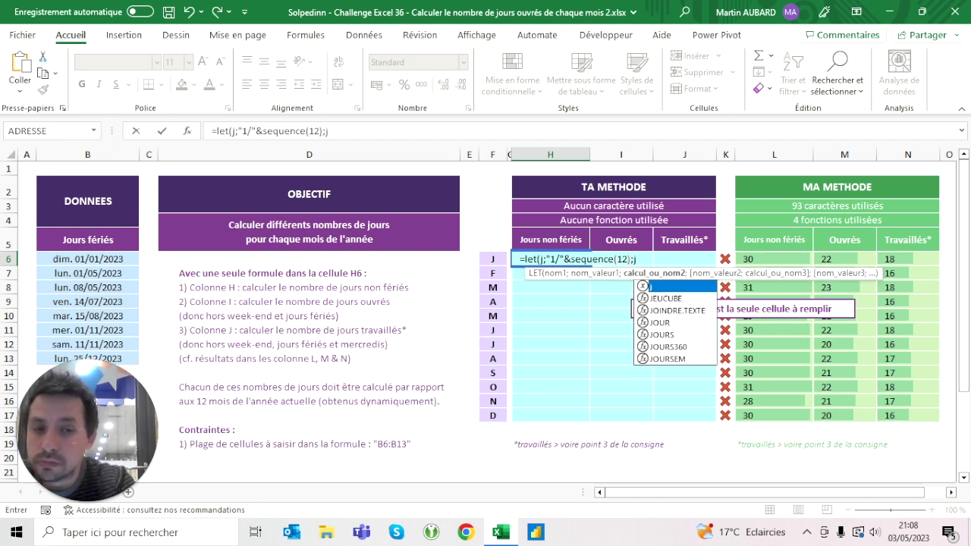
text())
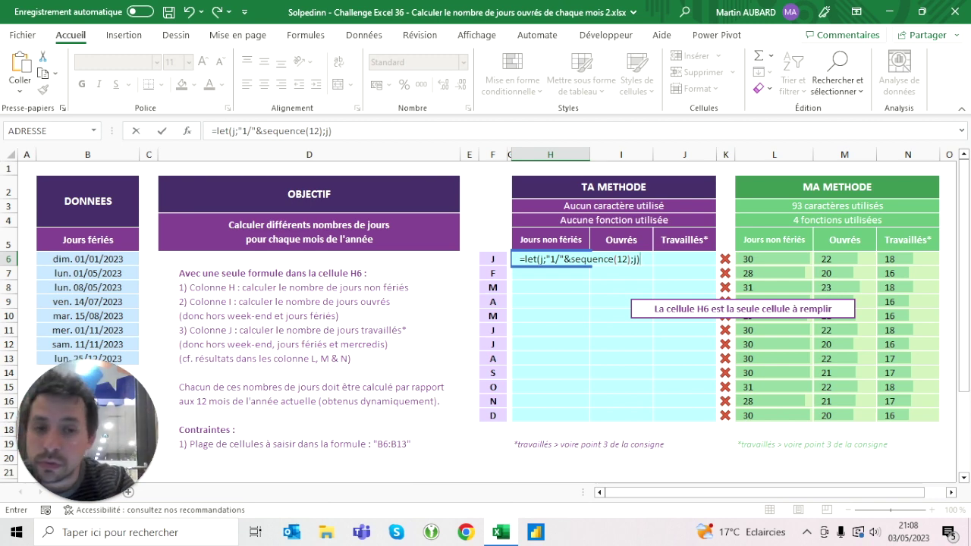
key(ctrl+Return)
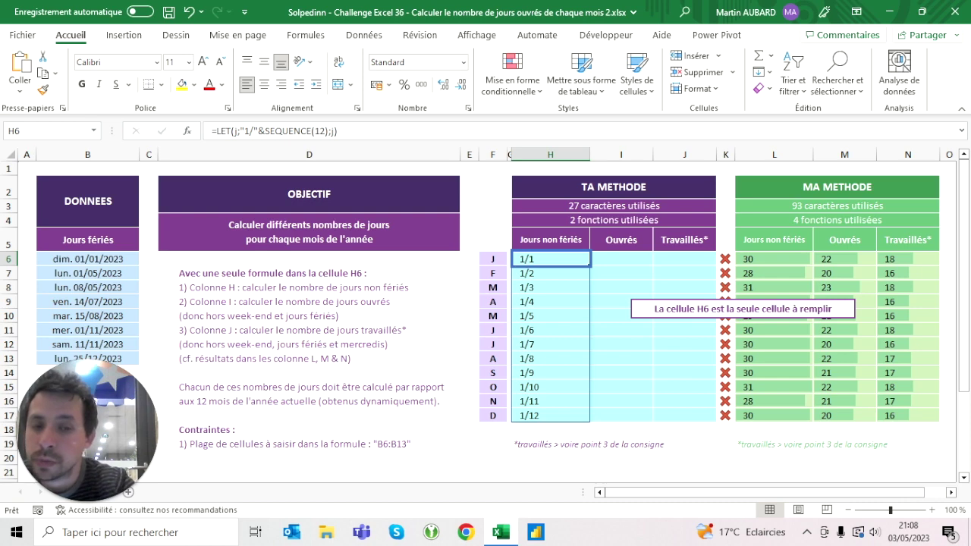
key(Up)
- Make H6's LET return NB.JOURS.OUVRES(j;FIN.MOIS(j;0)), spilling working-day counts 22, 20, 23… down column H
key(Down)
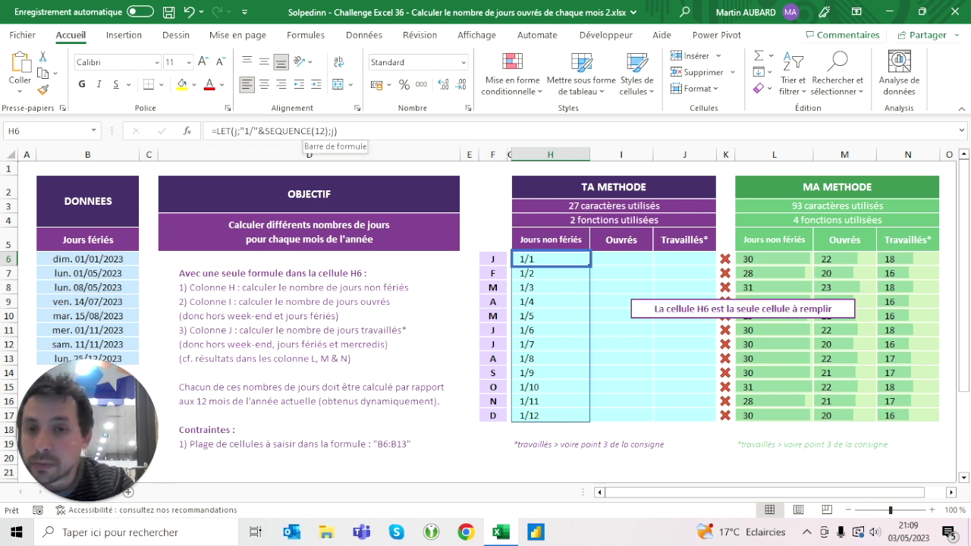
click(332, 131)
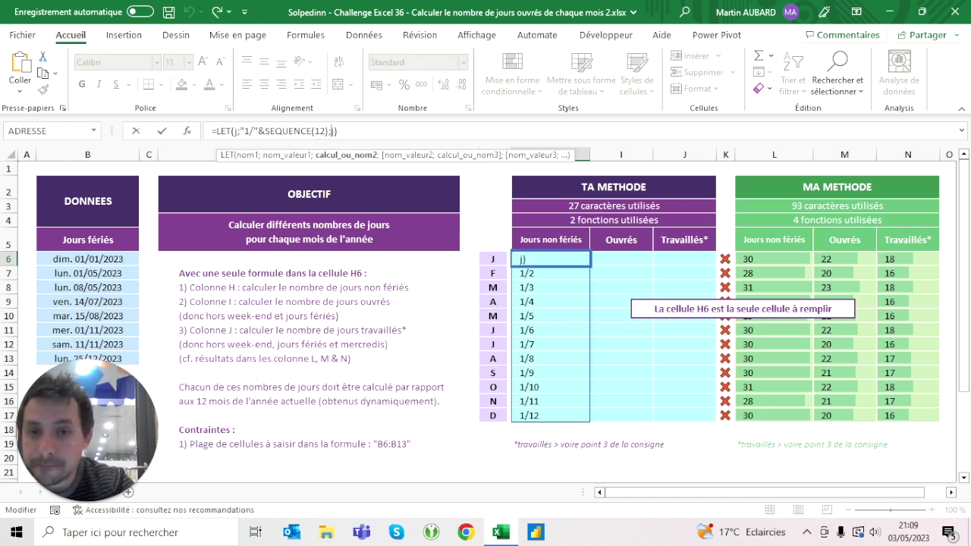
text(nb)
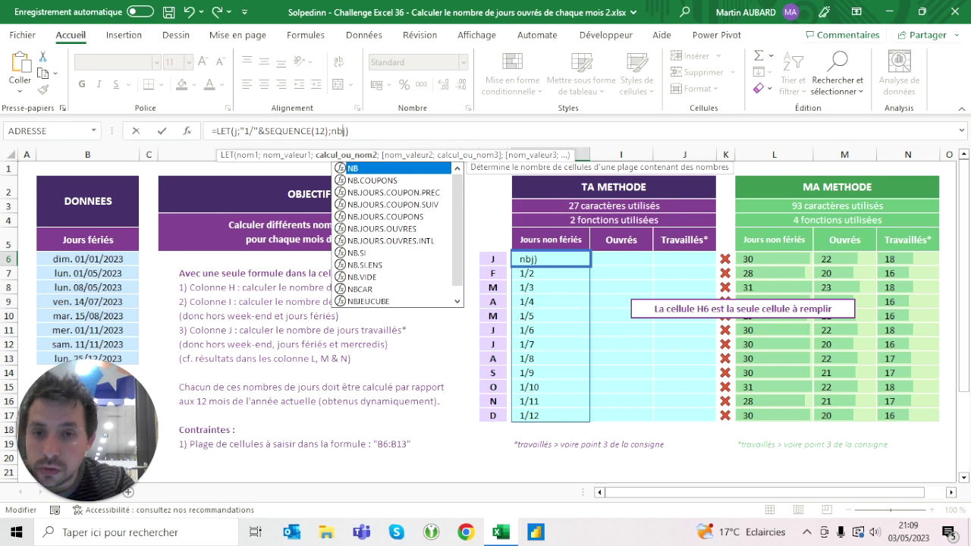
text(.jou)
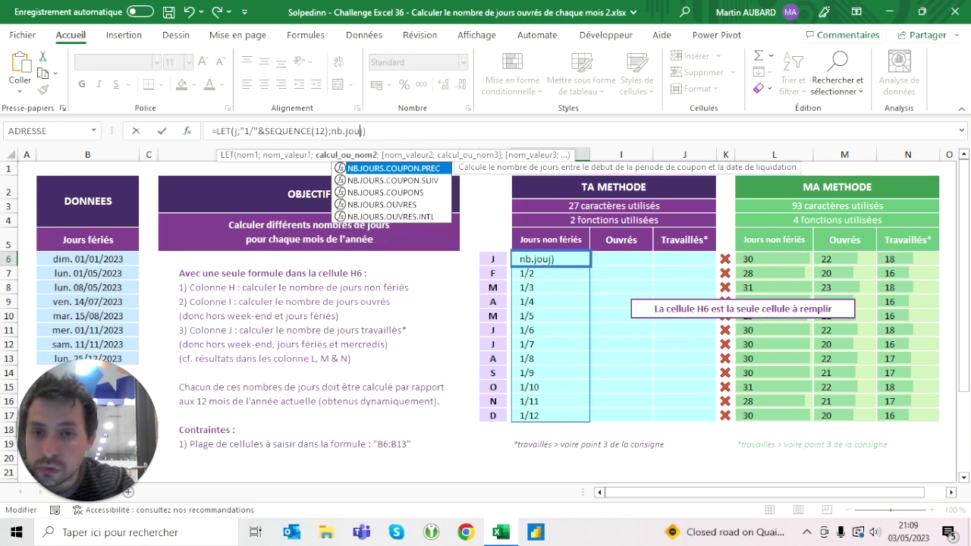
key(Down)
key(Down)
key(Down)
key(Down)
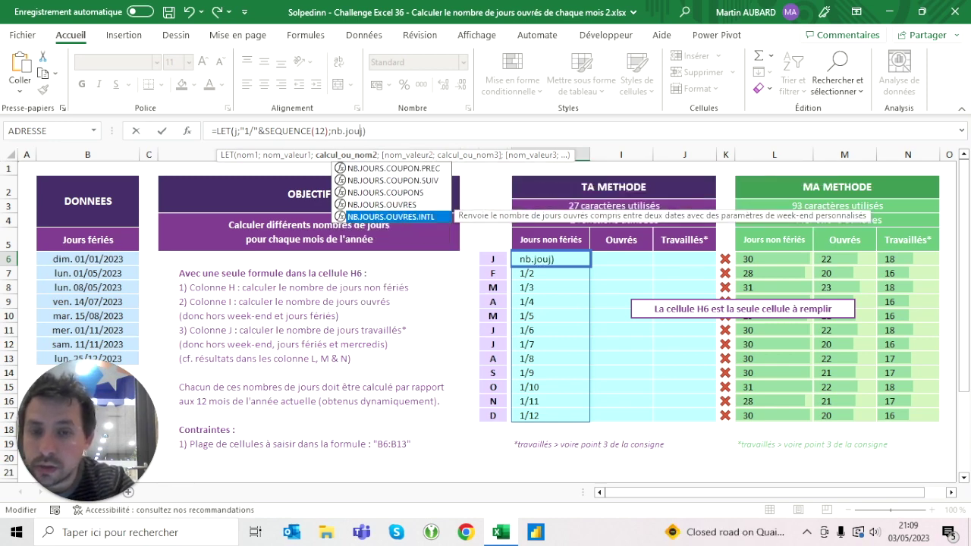
key(Up)
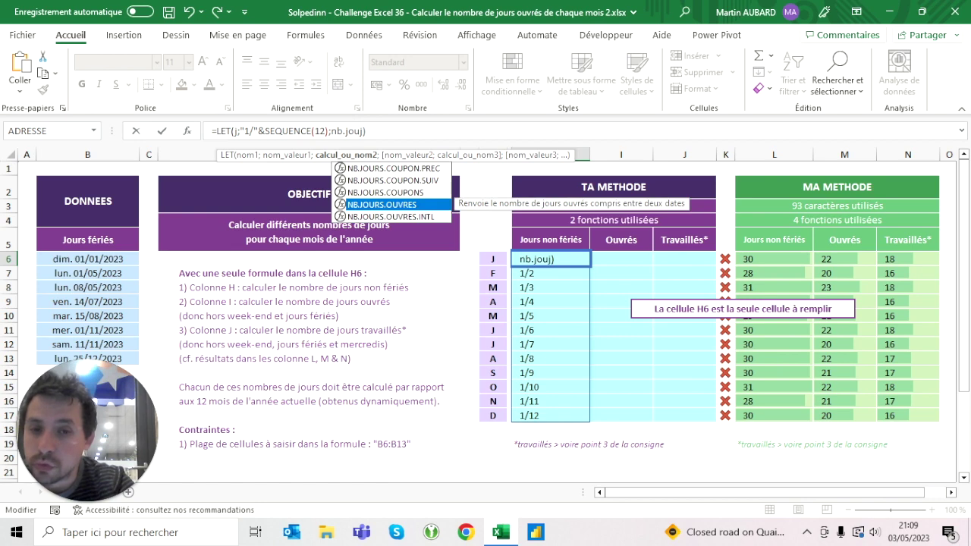
key(Tab)
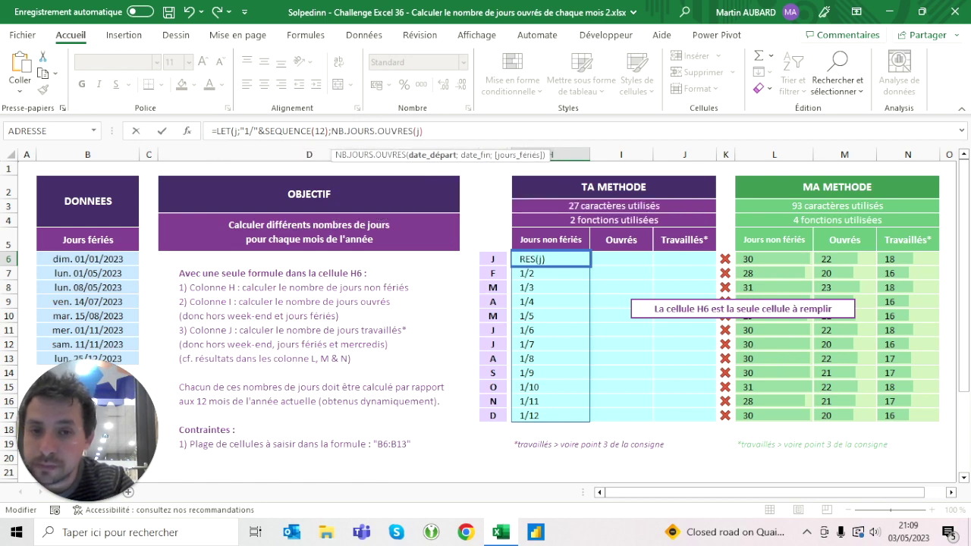
text(;)
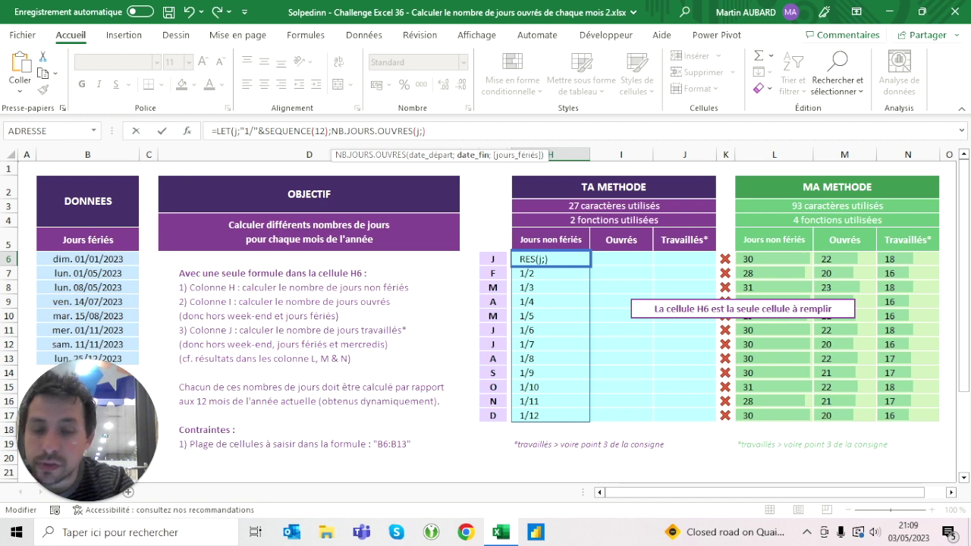
text(fin.m)
key(Tab)
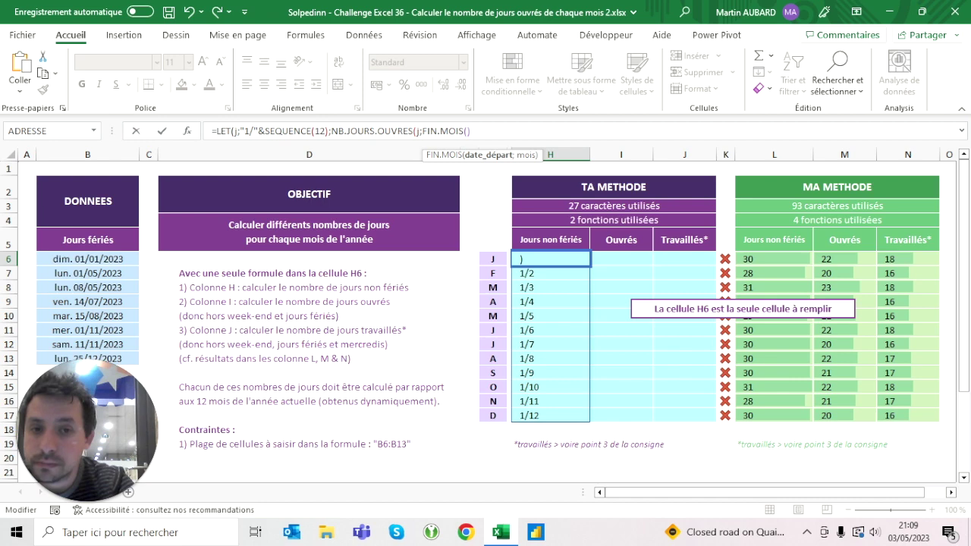
text(j)
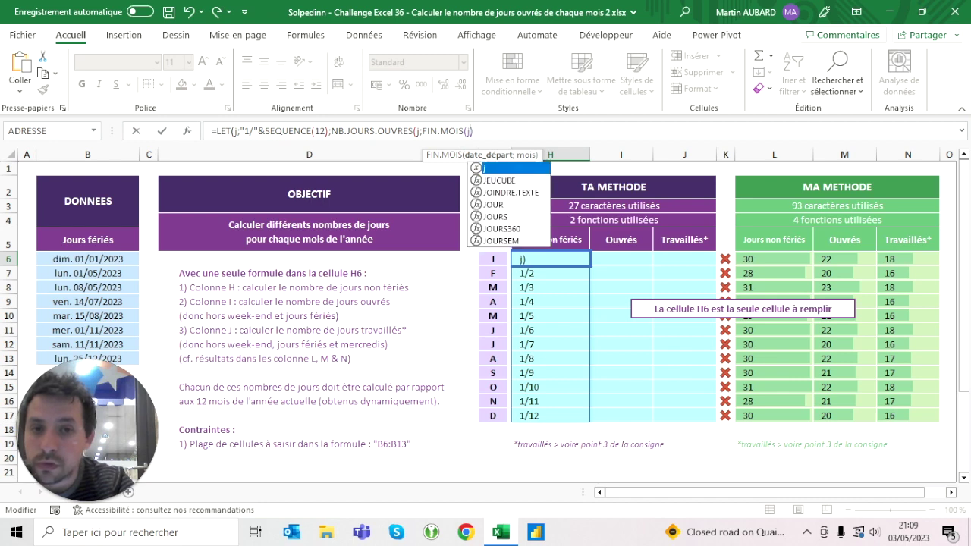
text(;0)
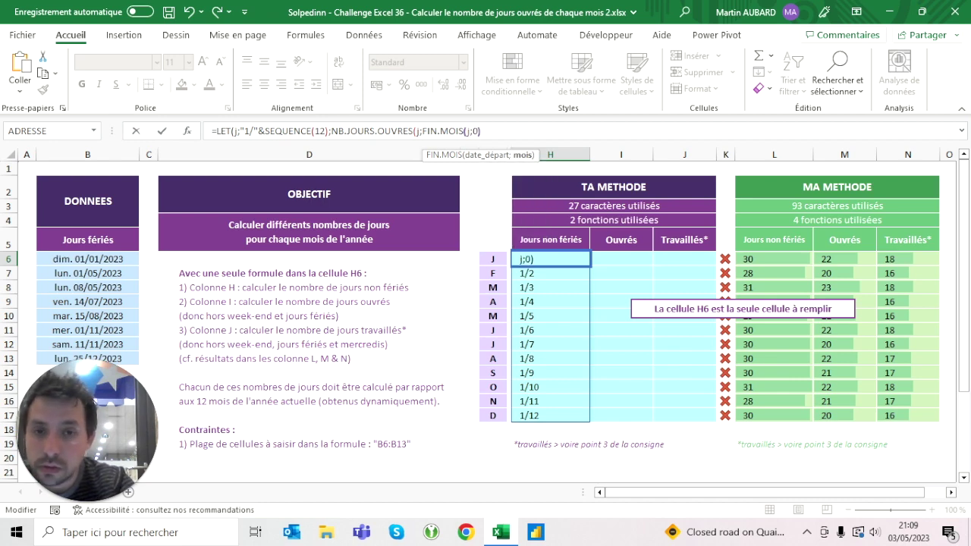
text()))
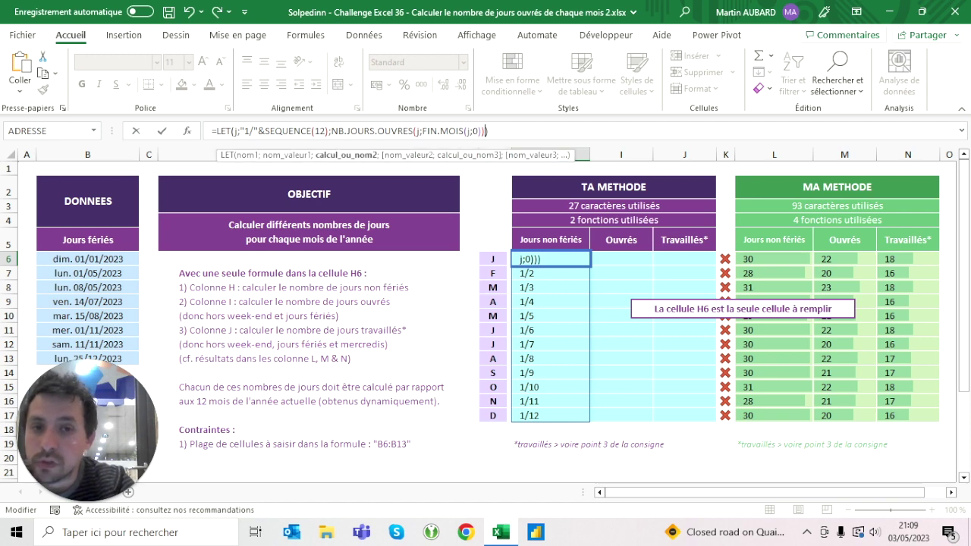
key(ctrl+Return)
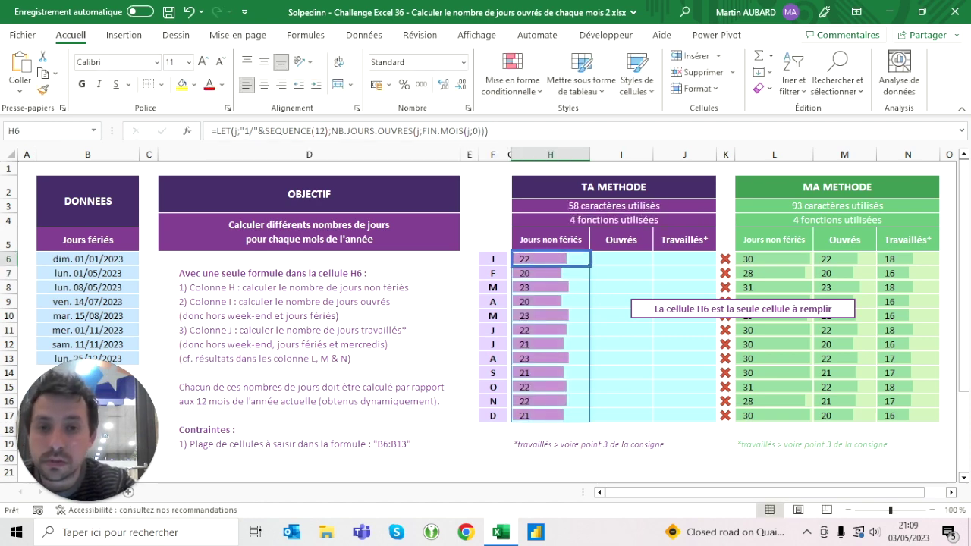
key(Right)
key(Right)
key(Right)
key(Right)
key(Right)
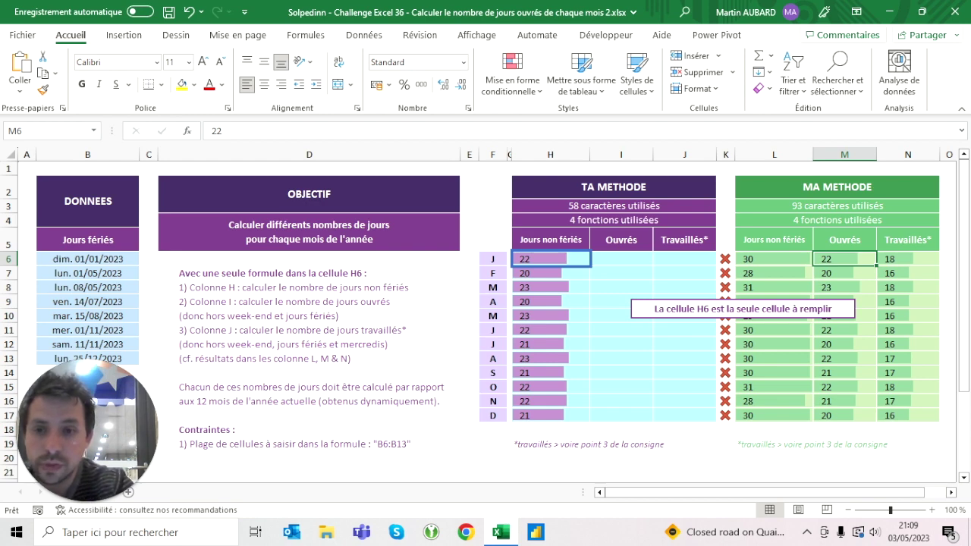
- Check the holiday dates in B6 and A6 against the results, then reopen the H6 formula
click(87, 258)
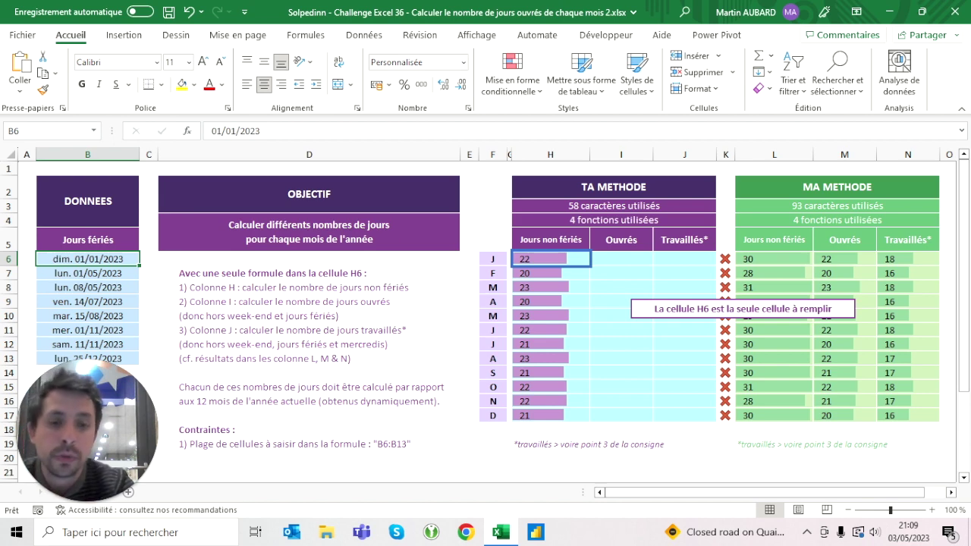
click(27, 258)
click(509, 259)
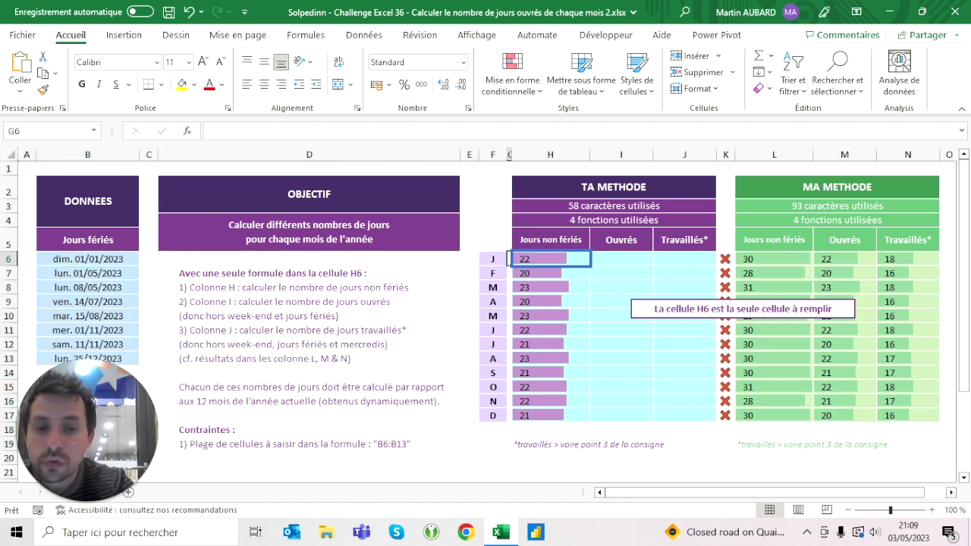
key(Right)
click(425, 139)
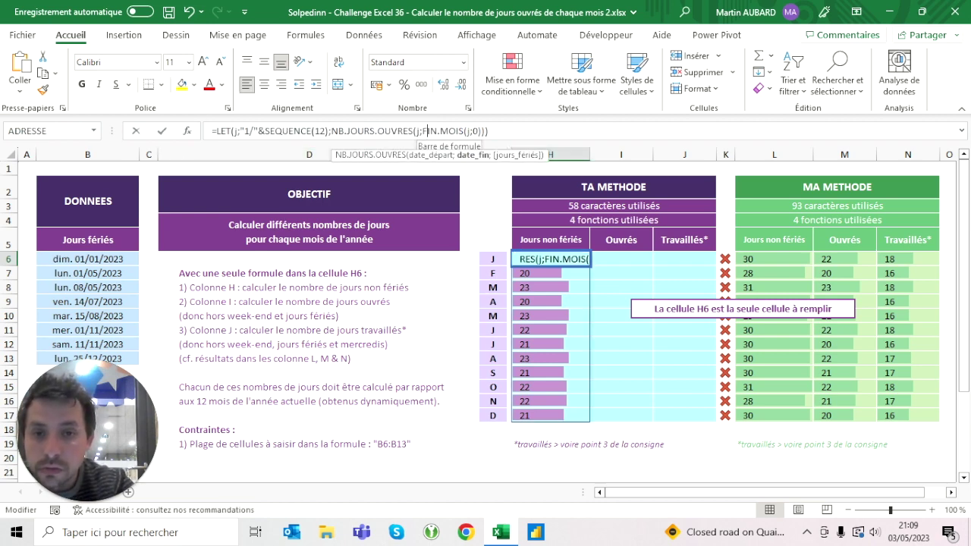
- Switch H6 to NB.JOURS.OUVRES.INTL with weekend code 11 (Sunday only), spilling 26, 24, 27…
key(End)
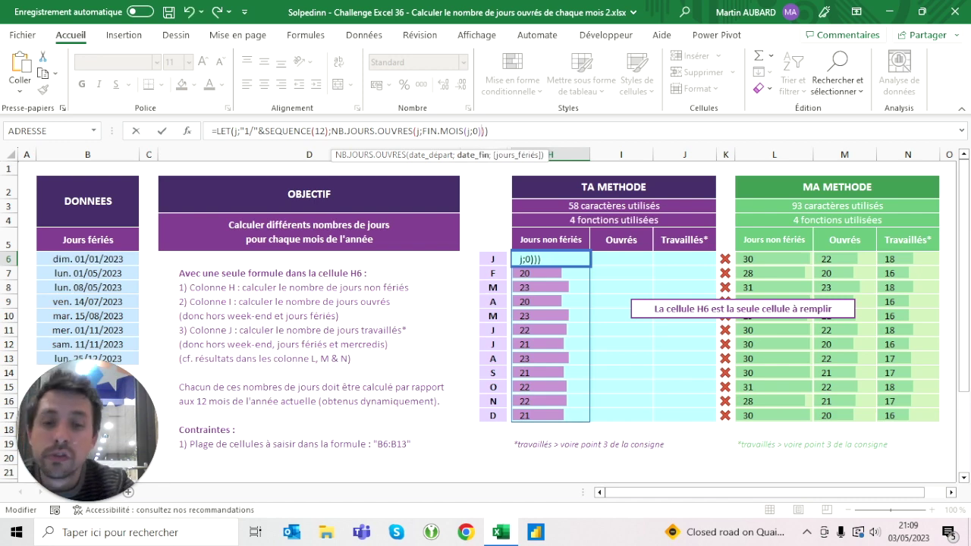
key(ctrl+Return)
click(410, 130)
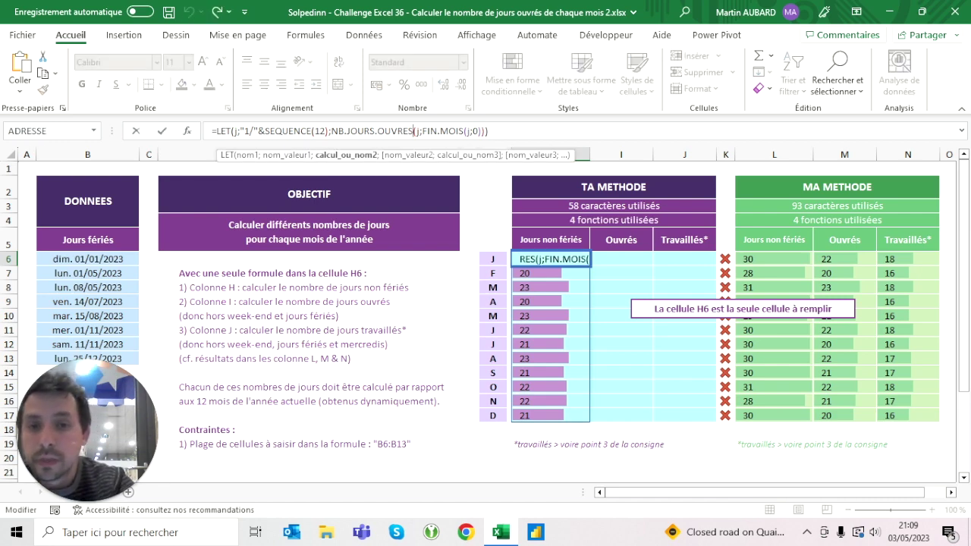
text(.)
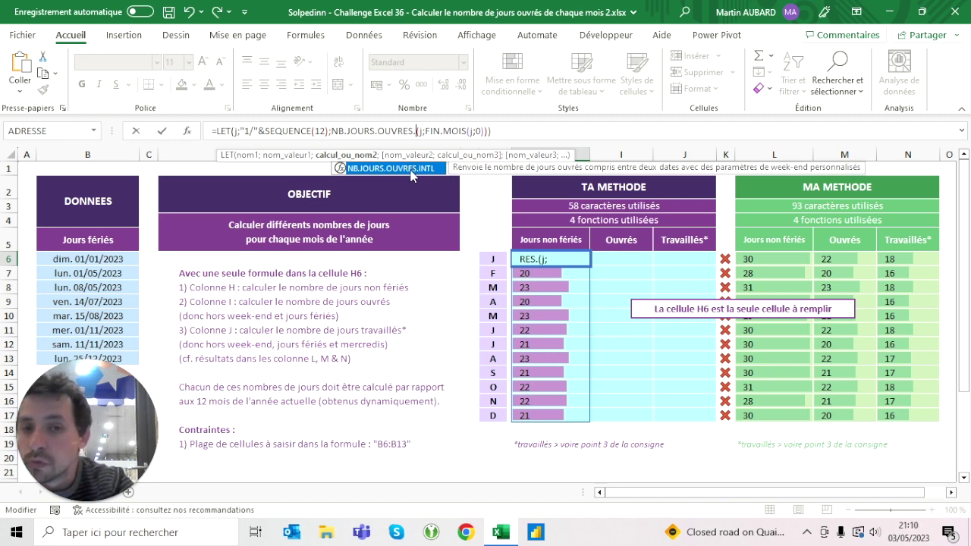
double_click(411, 170)
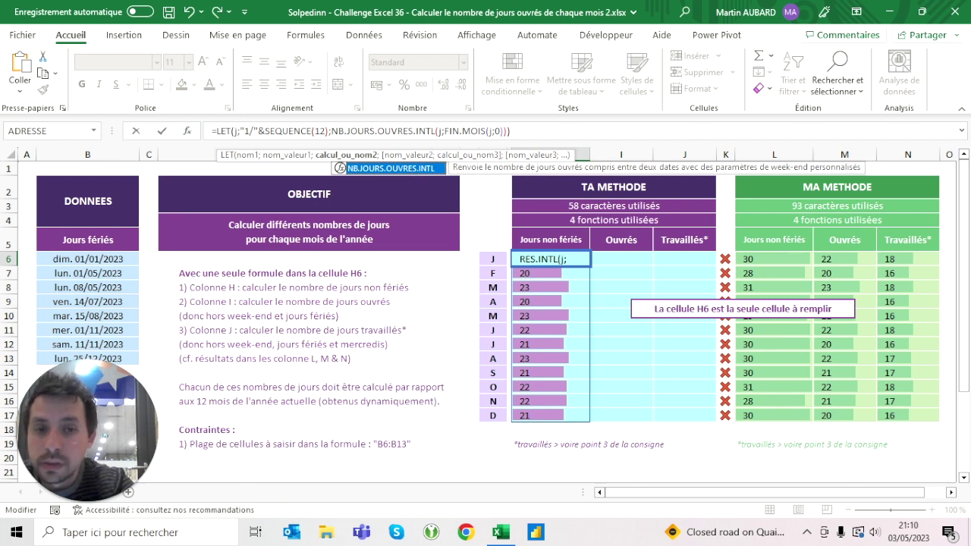
click(504, 131)
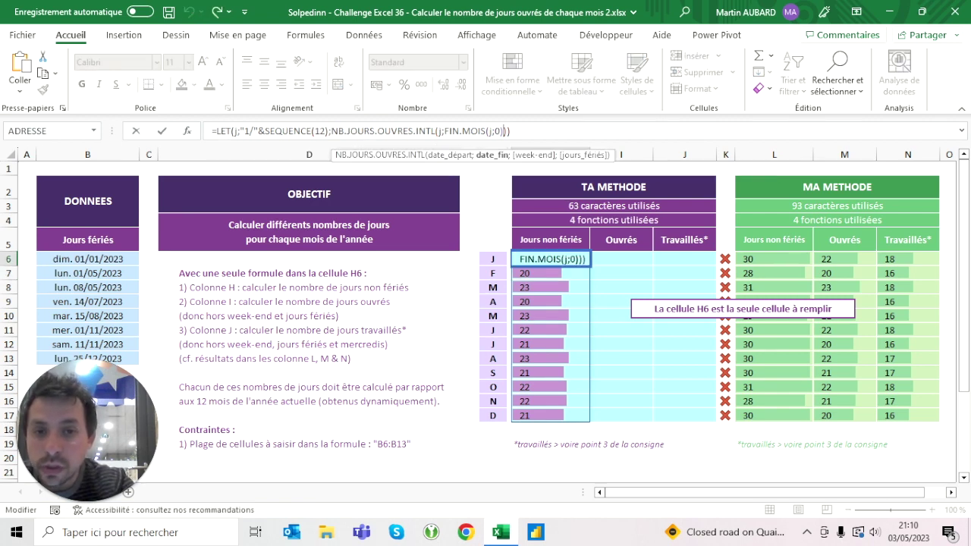
text(;)
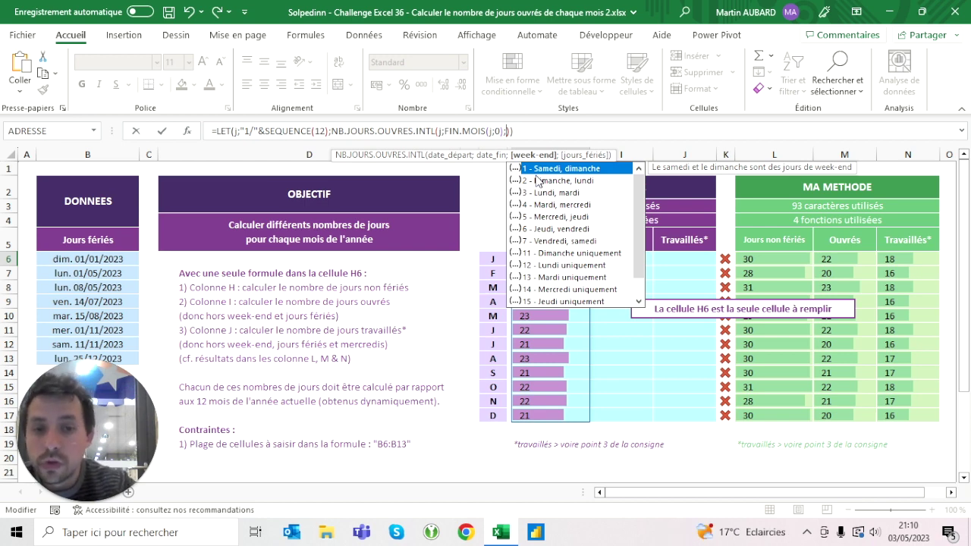
double_click(568, 253)
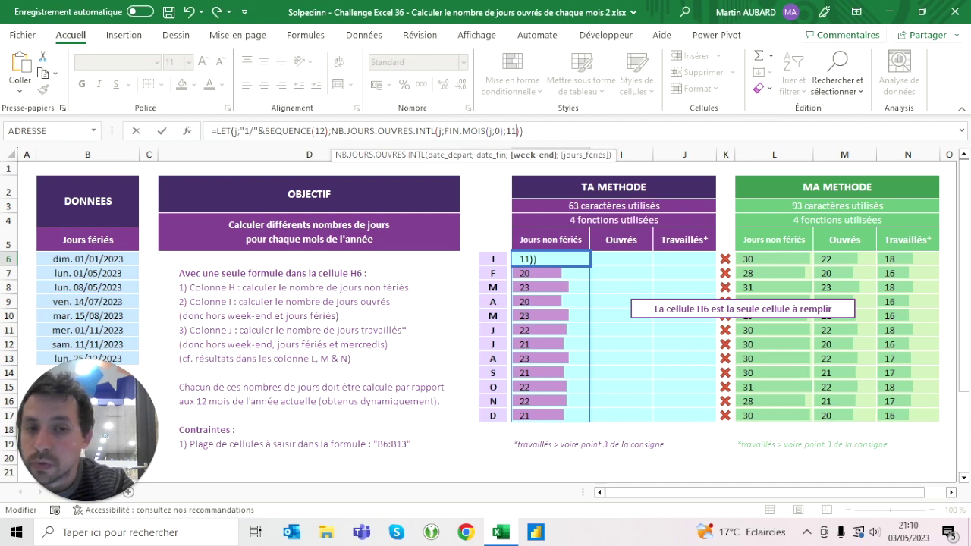
key(ctrl+Return)
key(ctrl+Return)
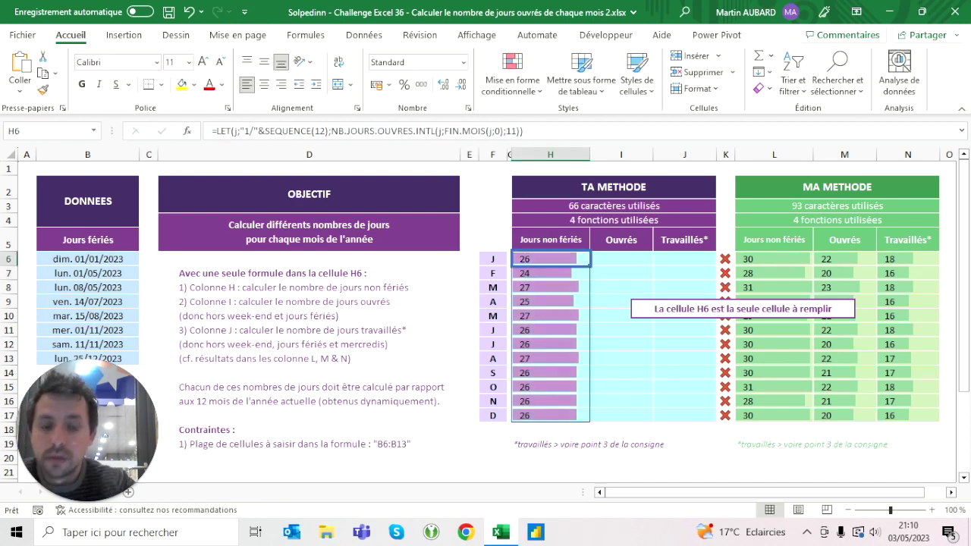
click(550, 273)
- Replace the weekend code 11 in H6 with a semicolon-separated array of codes 1, 2 and 3
click(551, 259)
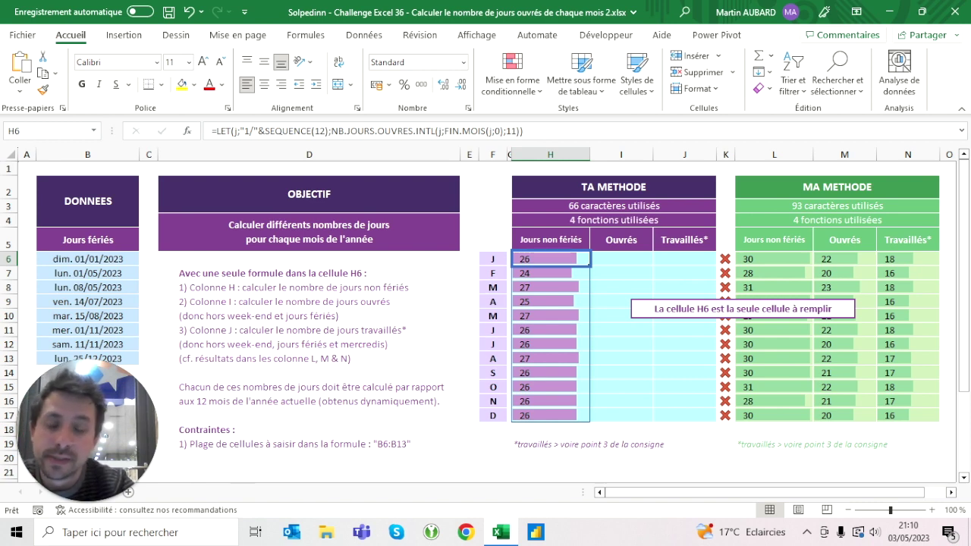
click(509, 132)
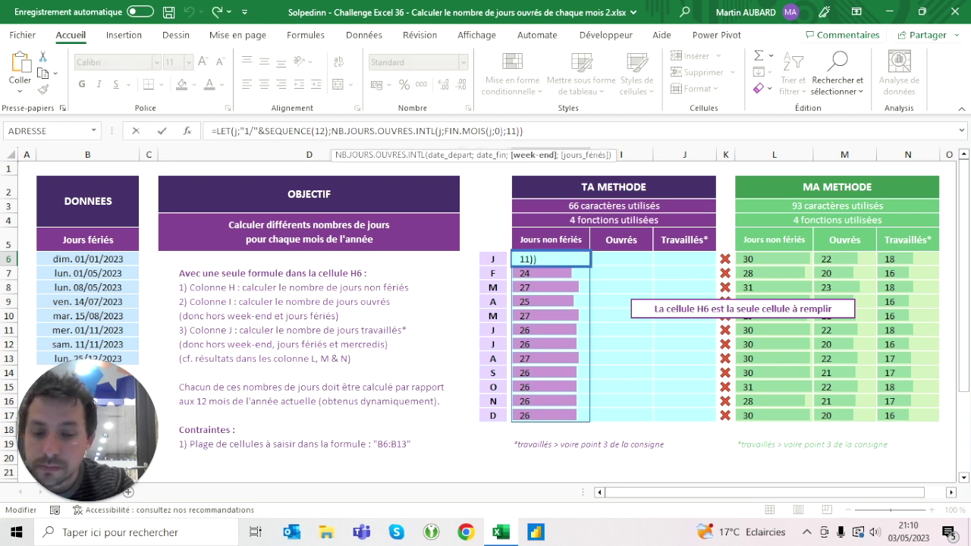
click(509, 131)
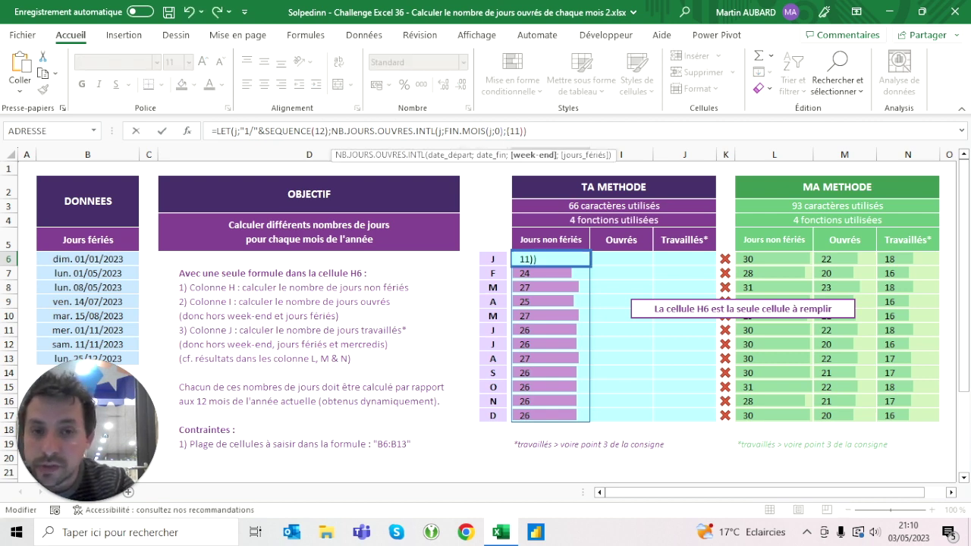
key(Delete)
key(Delete)
key(Delete)
key(BackSpace)
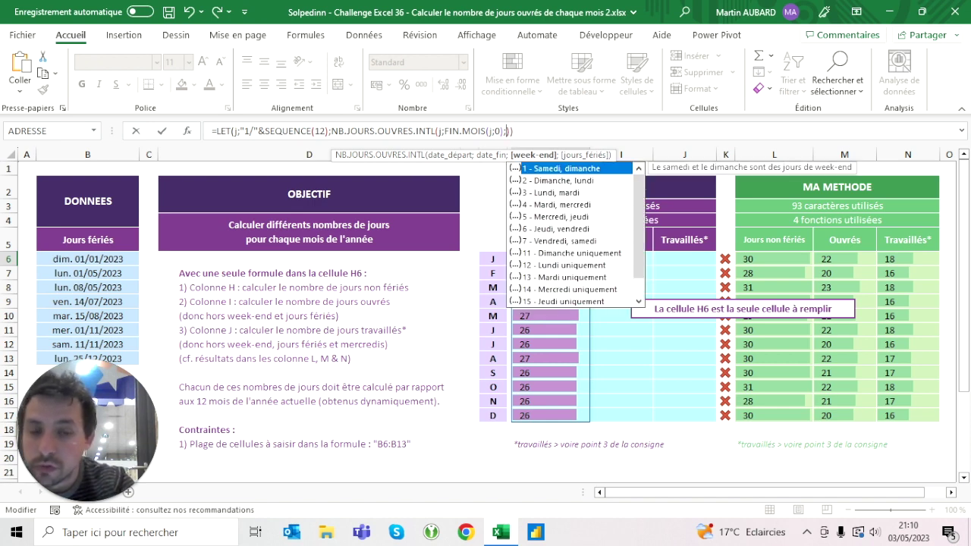
text({1;2})
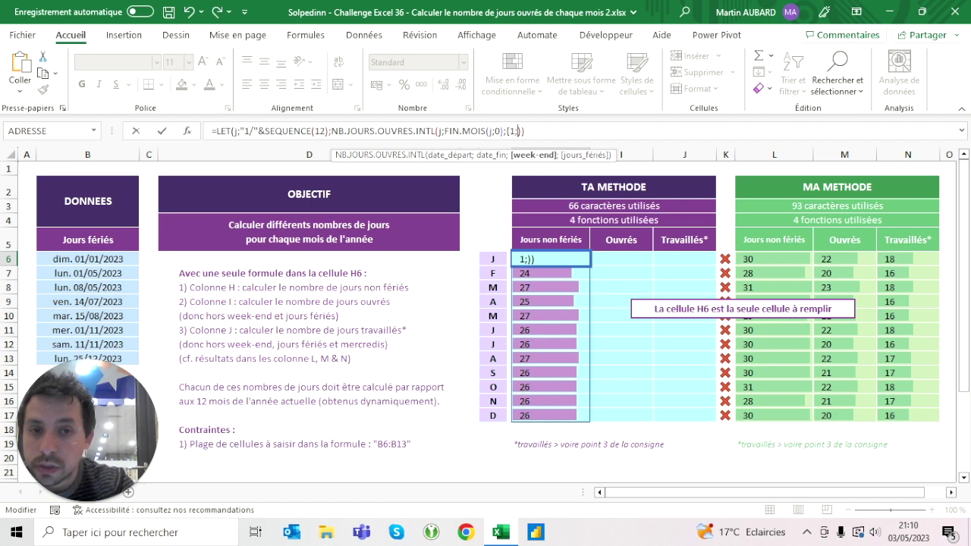
text(;)
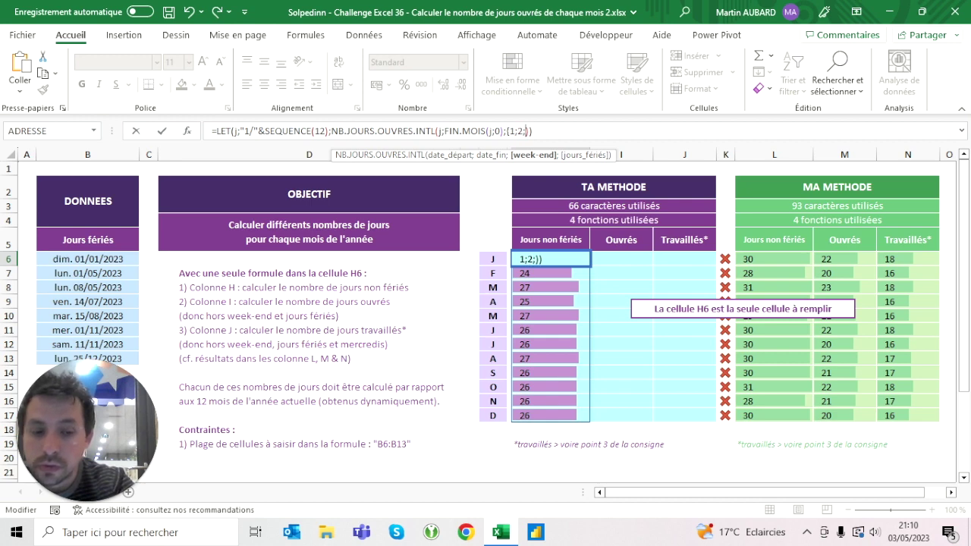
text(3)
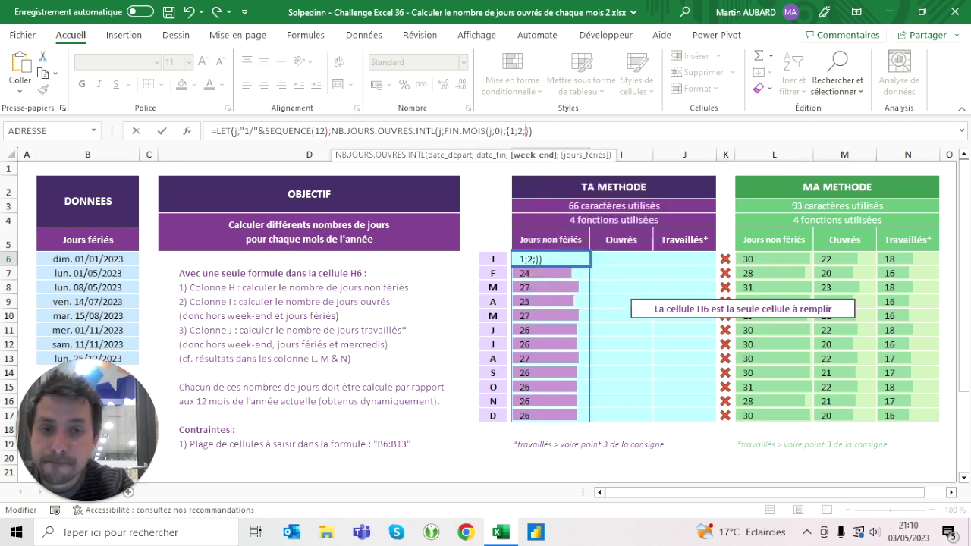
key(Return)
- Change the array separators to dots so {1.2.3} spills three columns across H6:J17
click(551, 258)
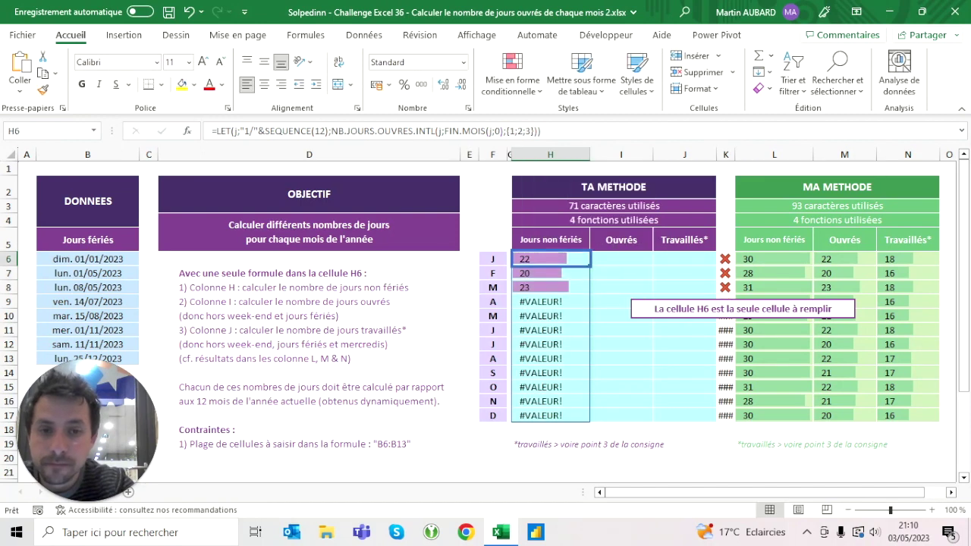
click(518, 130)
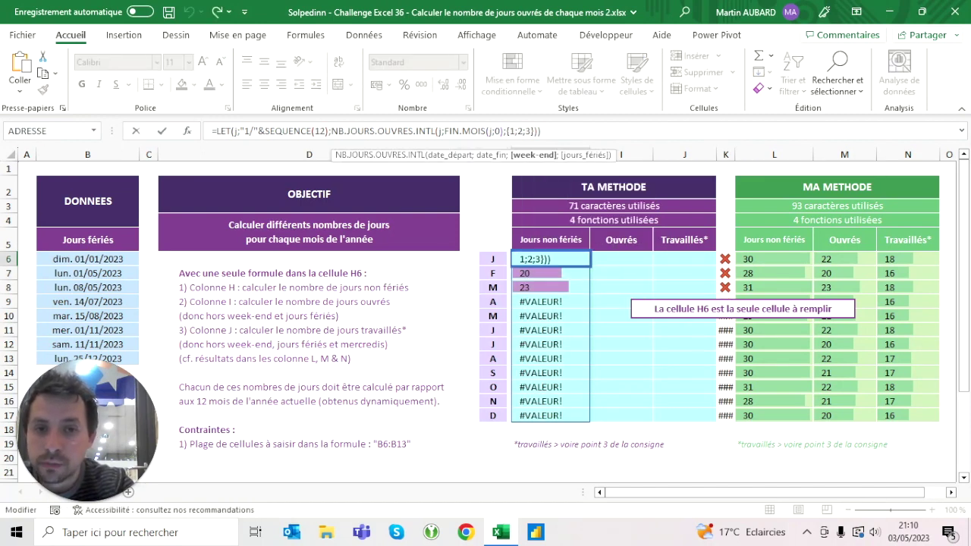
key(BackSpace)
text(.)
key(Right)
key(Right)
key(BackSpace)
text(.)
key(ctrl+Return)
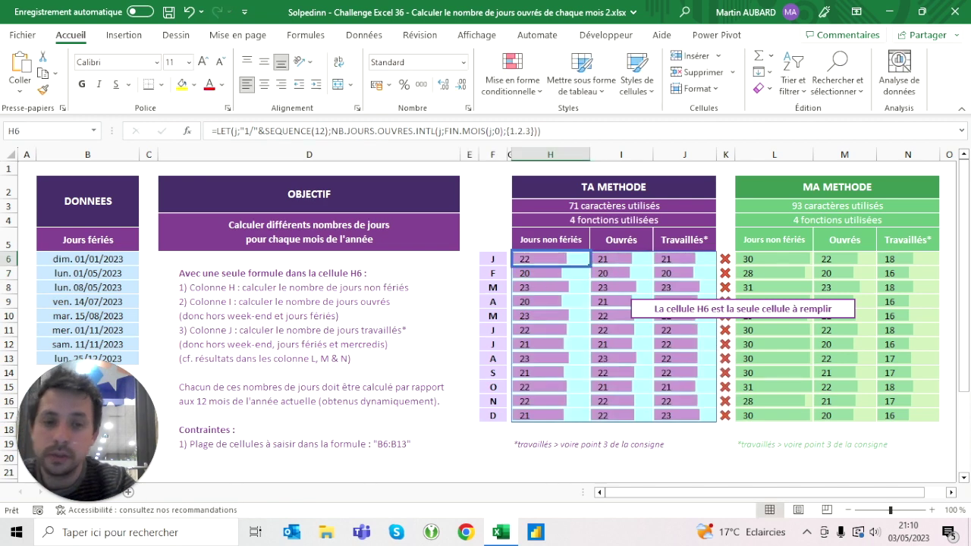
click(550, 272)
text(0)
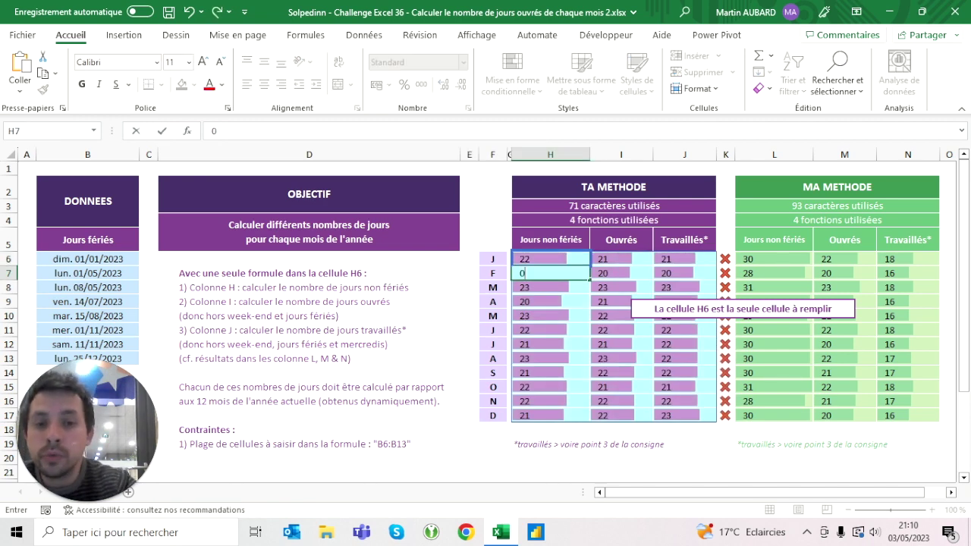
key(Escape)
key(Up)
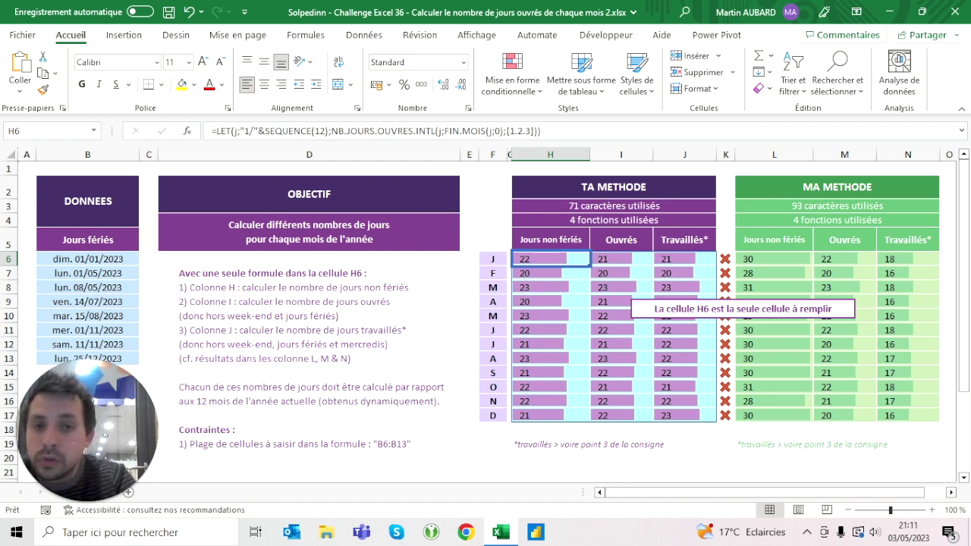
- Add holiday range B6:B13 to NB.JOURS.OUVRES.INTL in H6, making the first row 22, 21, 20
click(507, 131)
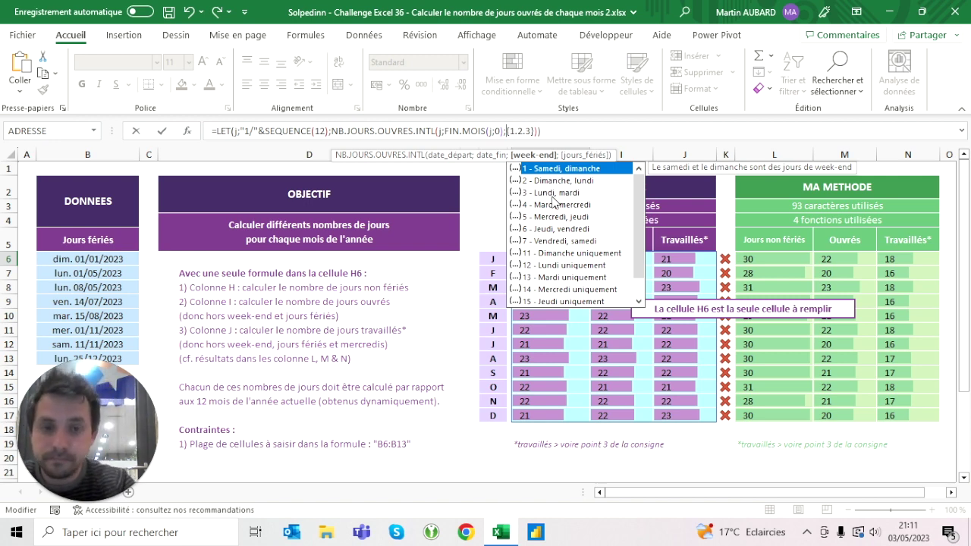
text())
key(Return)
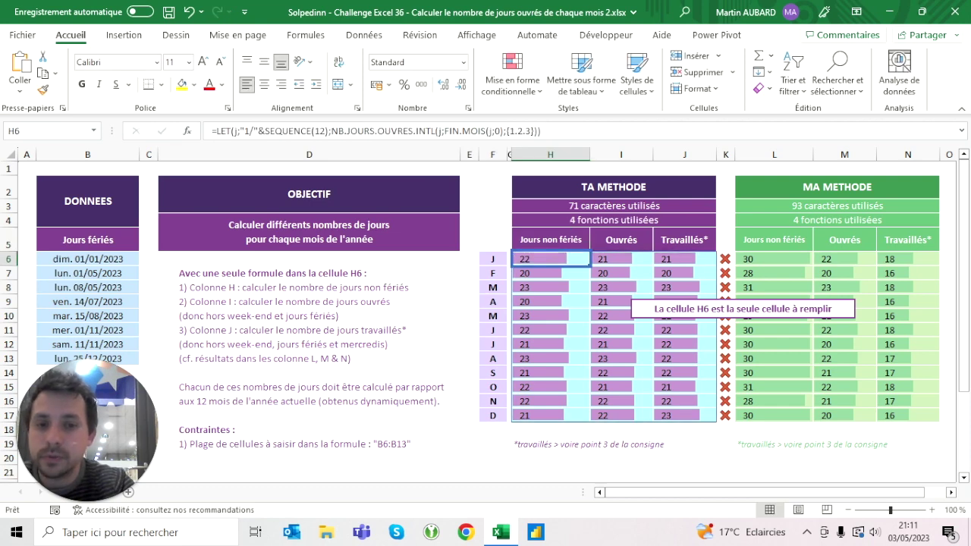
key(F2)
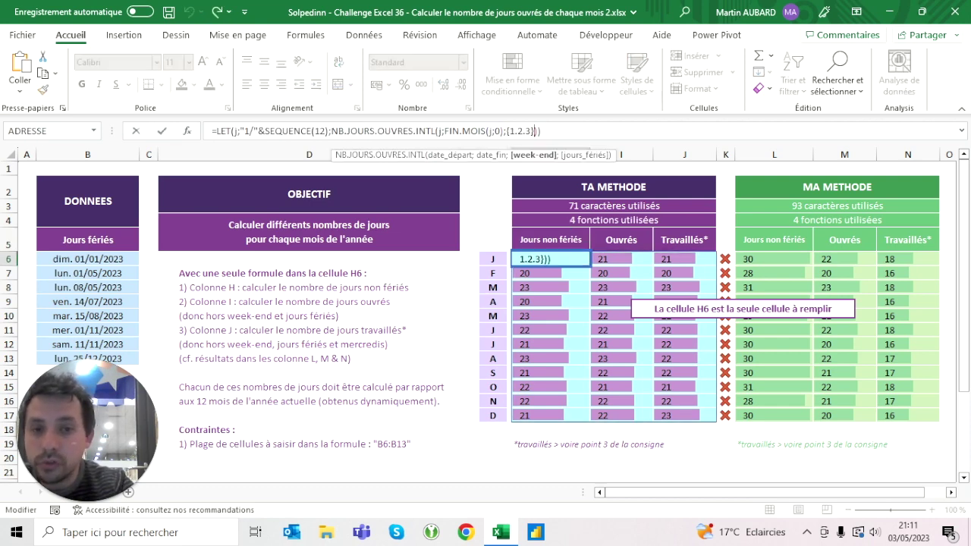
text(;)
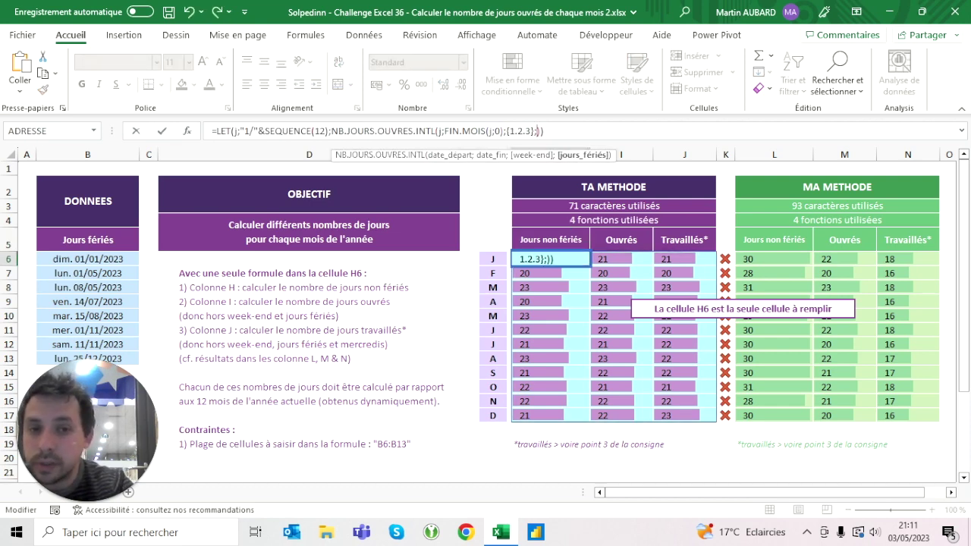
drag(87, 259, 129, 361)
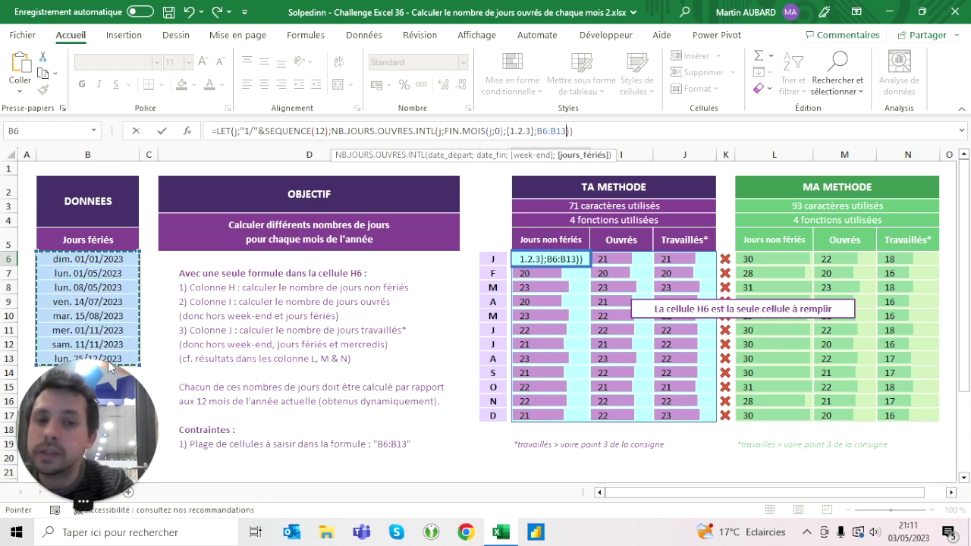
key(Return)
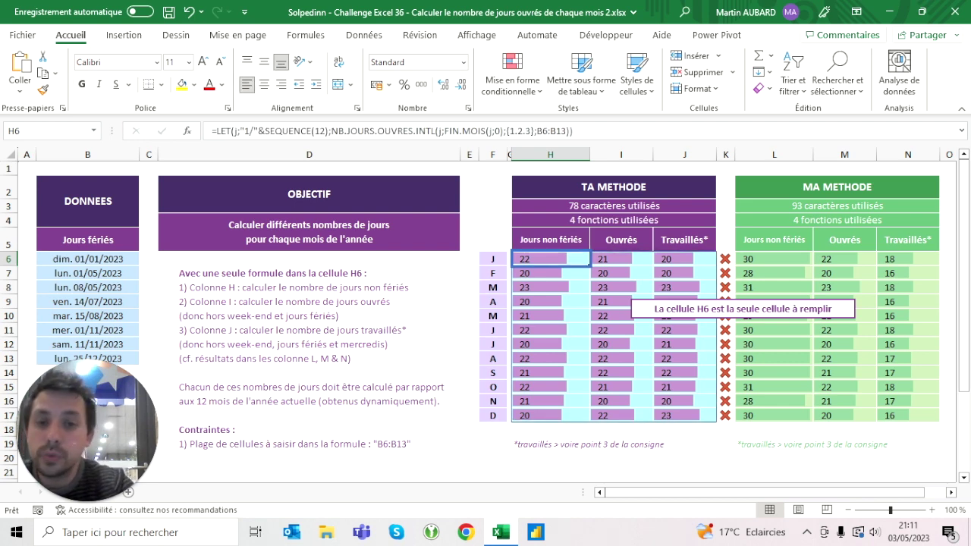
click(533, 131)
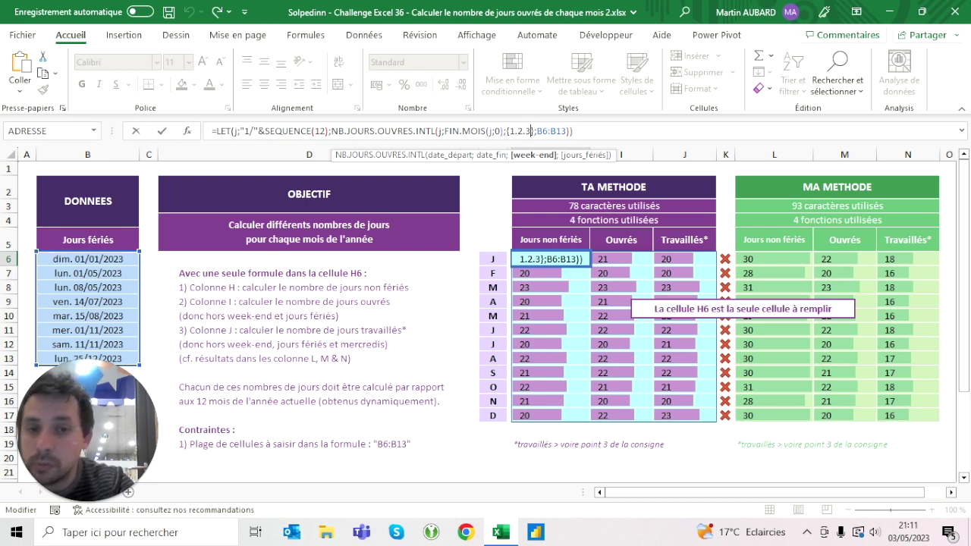
- Replace the weekend codes with text masks {"0000000"."1111111"}, spilling 30, 28, 31… in H and zeros in I
click(509, 132)
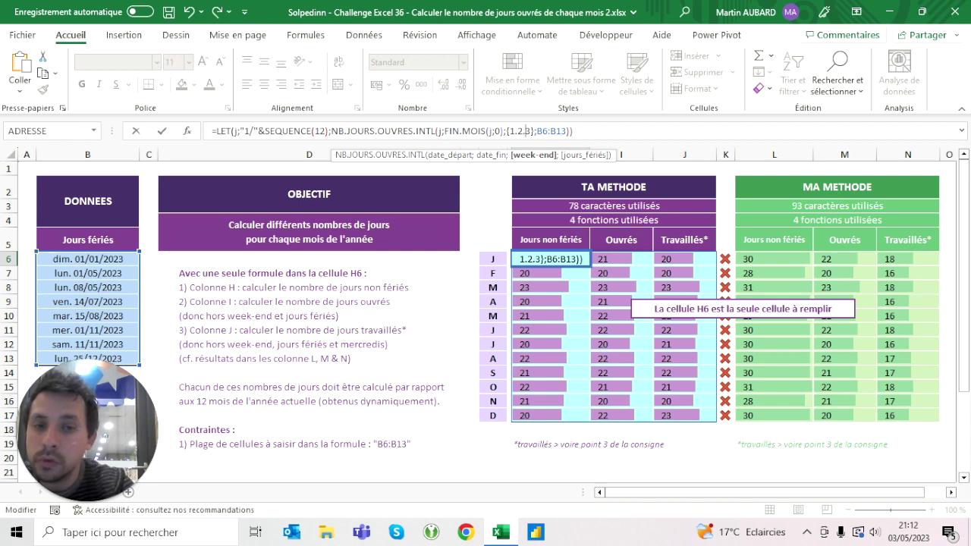
key(Delete)
key(Delete)
key(Delete)
key(BackSpace)
key(BackSpace)
text(")
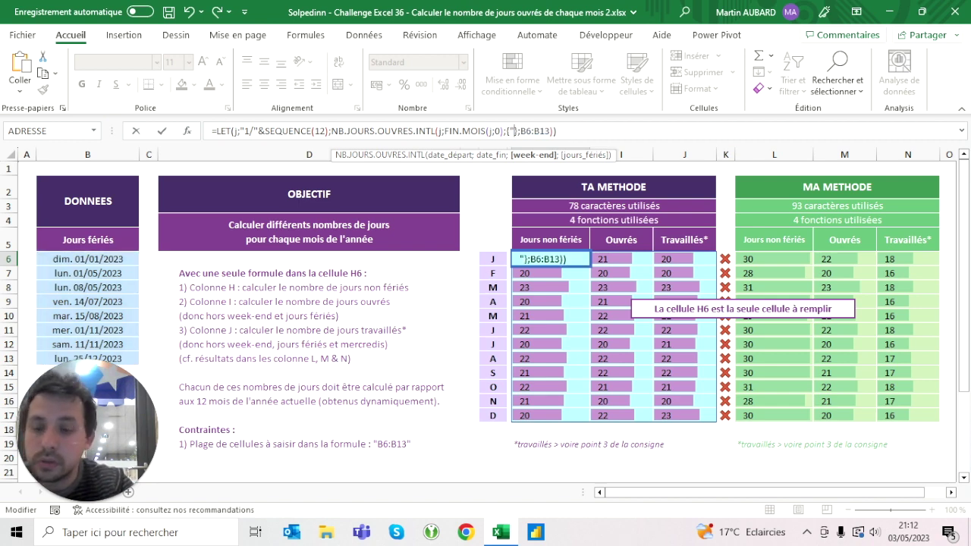
text(0000000"})
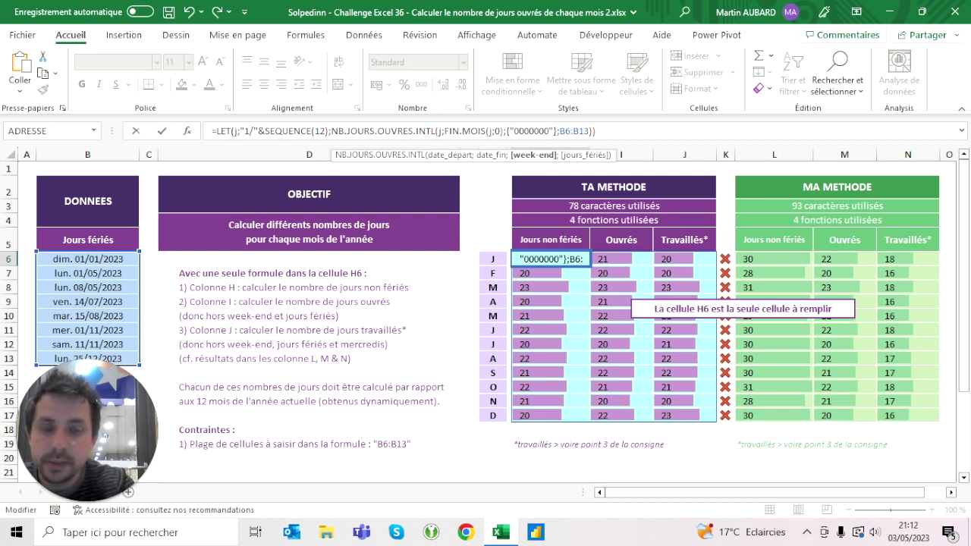
text(."111111)
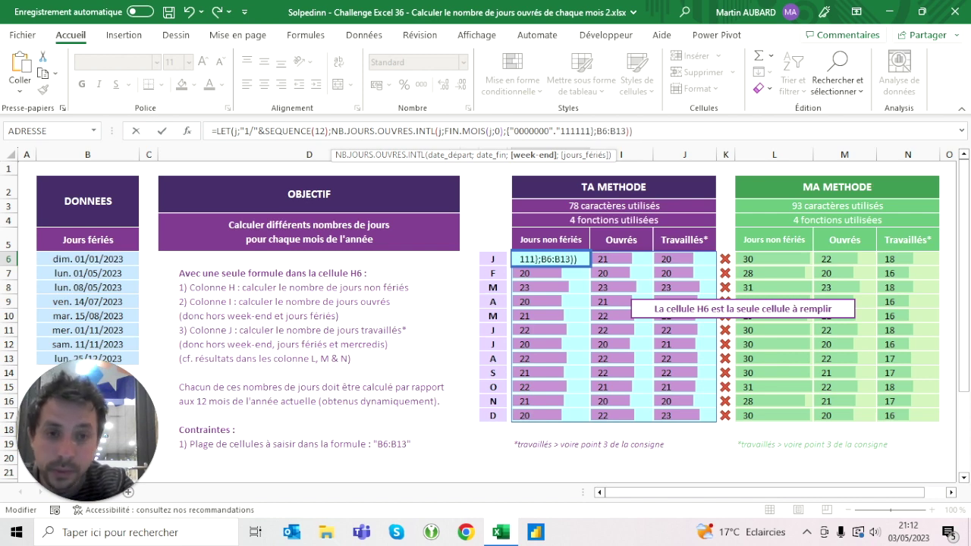
text(1")
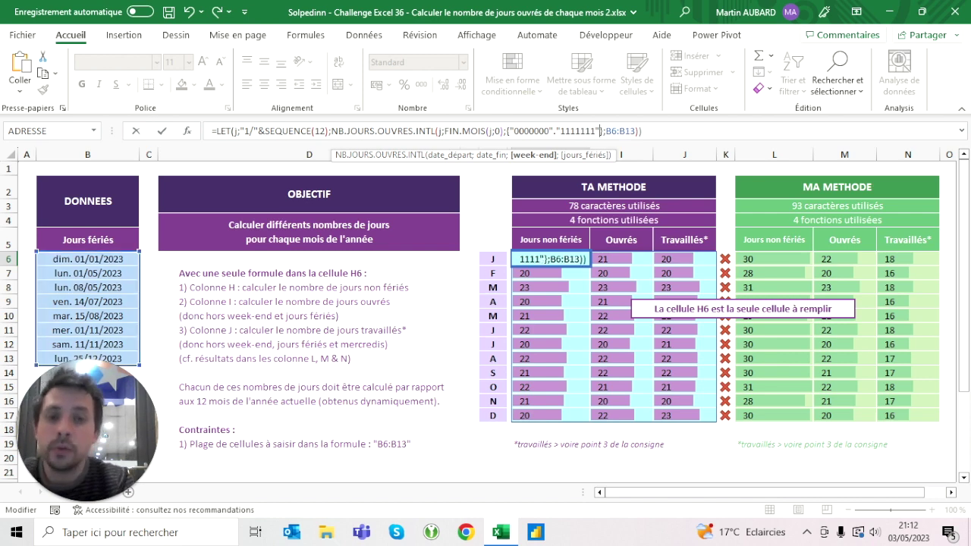
key(ctrl+Return)
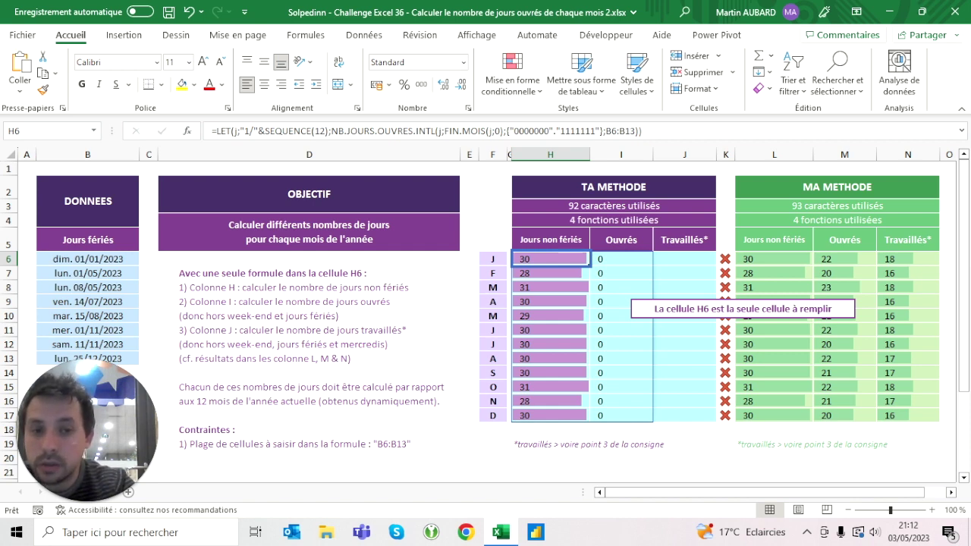
click(563, 130)
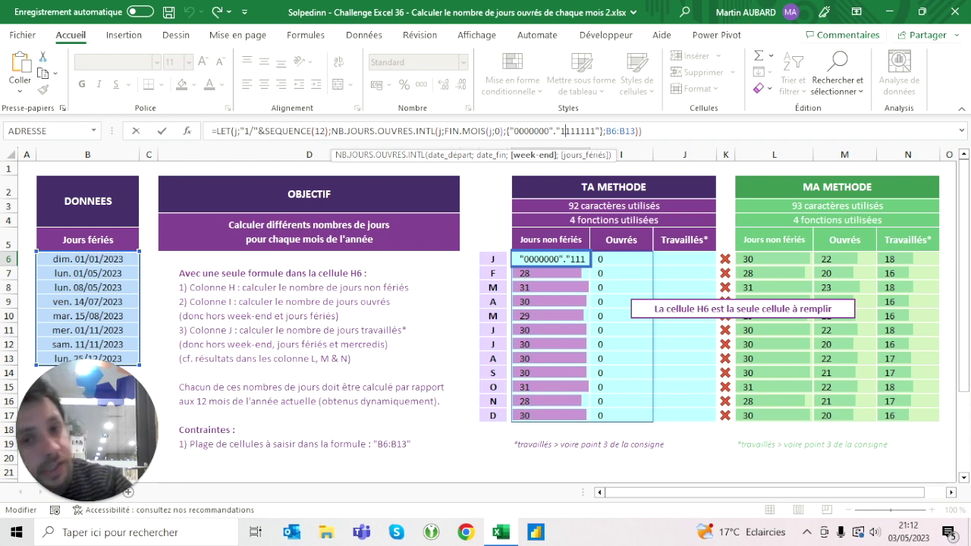
- Change the second weekend mask to "0111111" and review column I's values for November and December
key(BackSpace)
text(0)
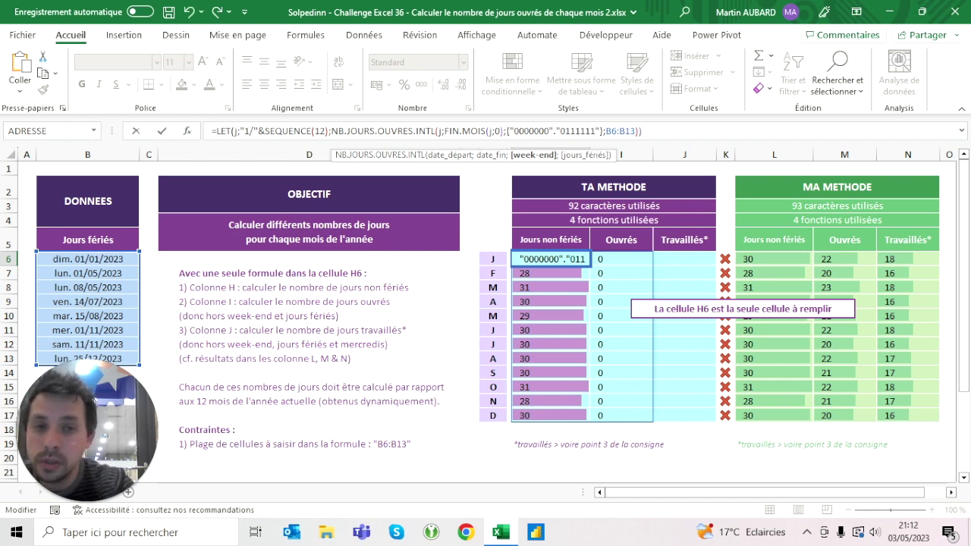
key(Return)
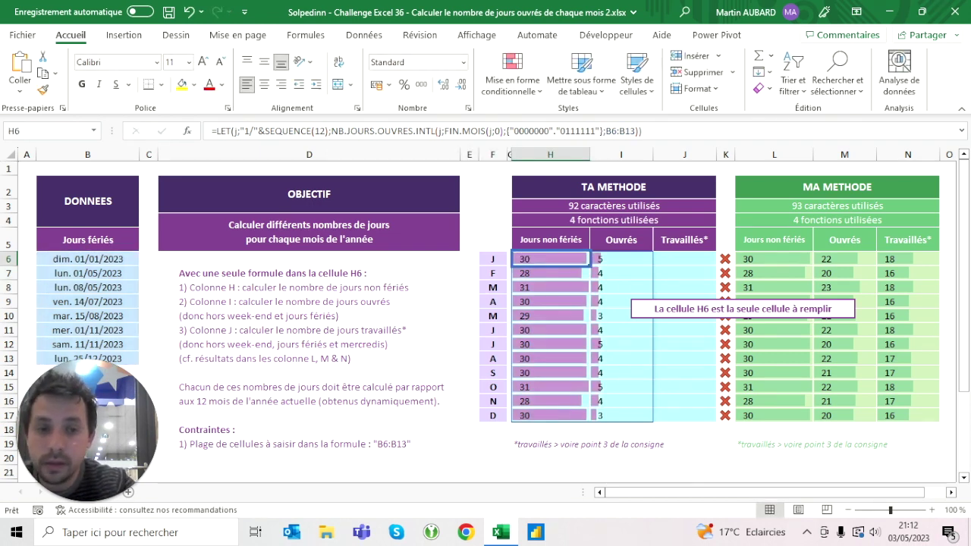
click(621, 258)
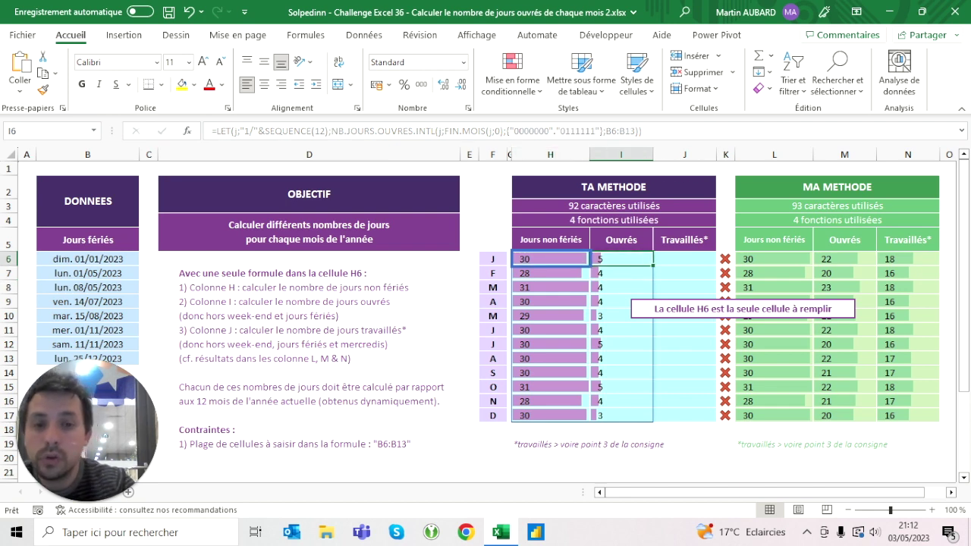
key(Down)
key(Down)
key(Down)
key(Down)
click(621, 415)
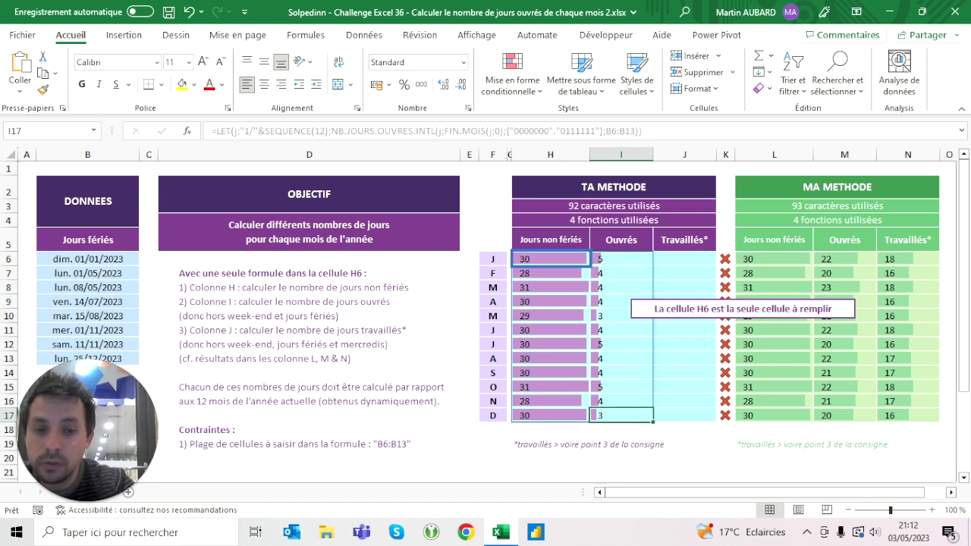
click(620, 401)
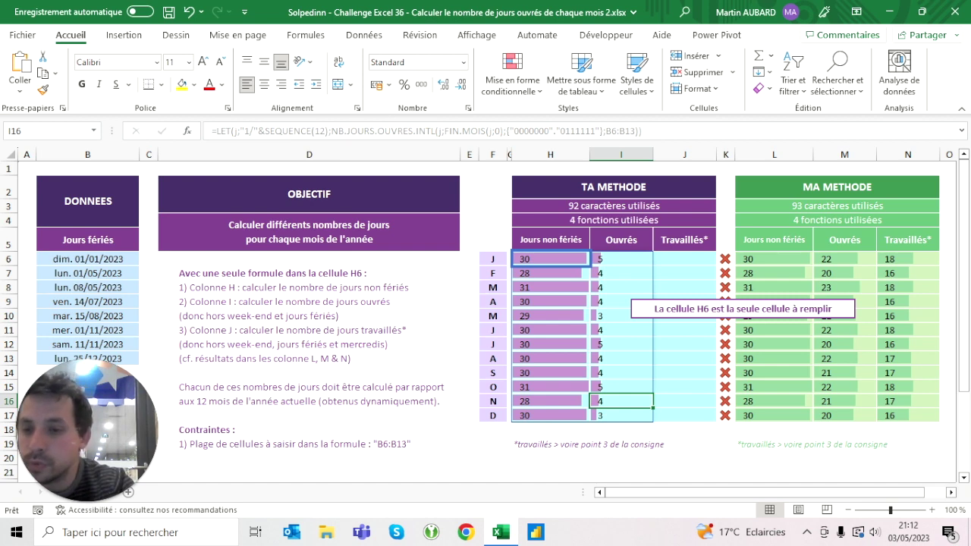
- Cross-check holiday dates 25/12/2023 and 08/05/2023, then select the "0000000" mask in H6
click(87, 359)
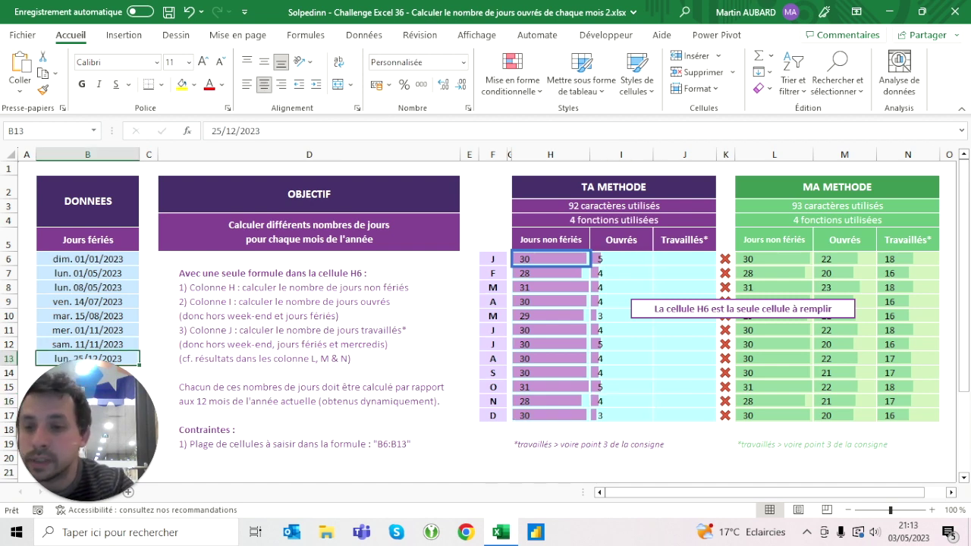
click(88, 274)
click(87, 287)
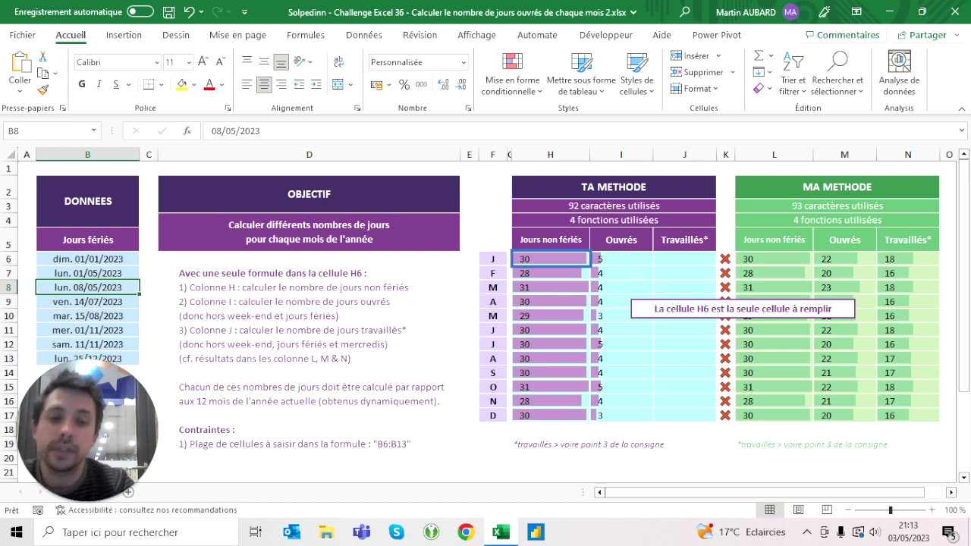
click(621, 259)
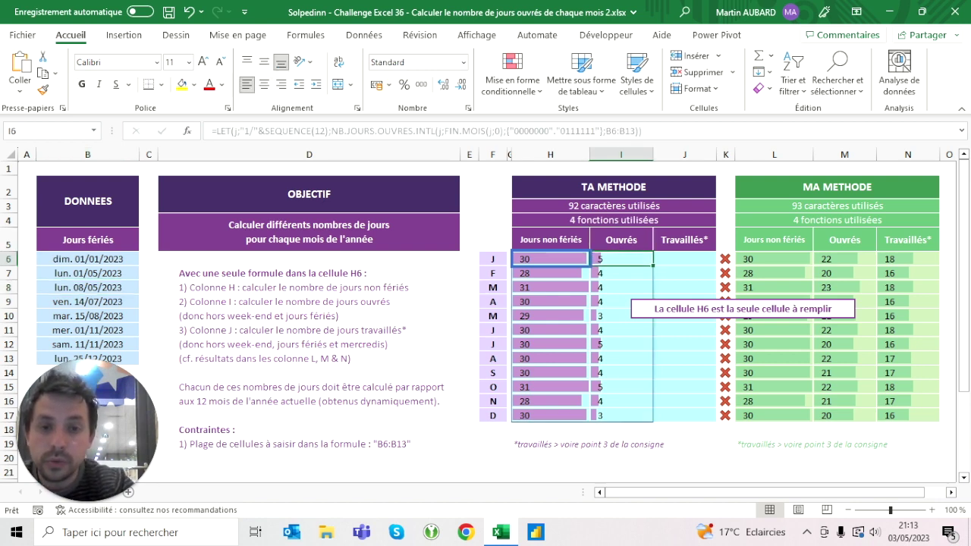
click(550, 259)
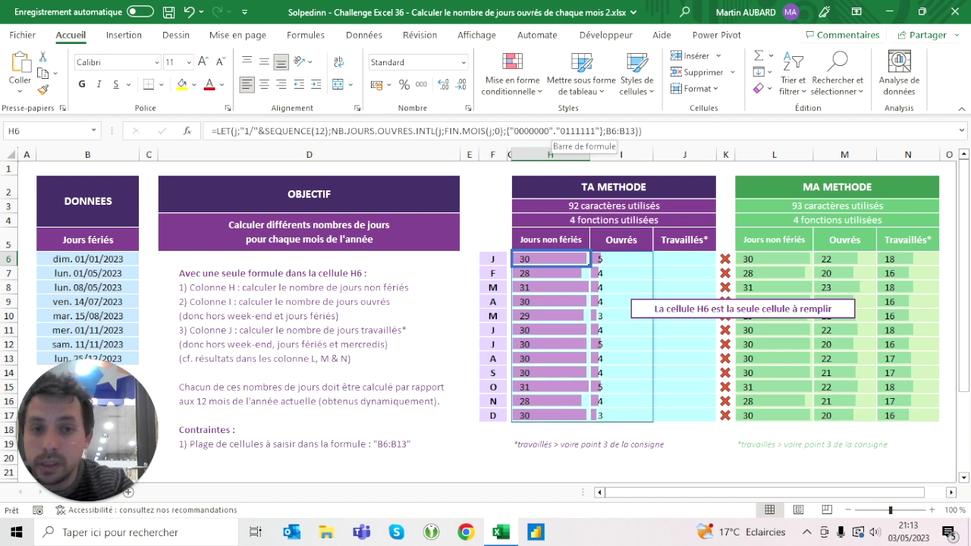
click(551, 130)
drag(552, 130, 510, 130)
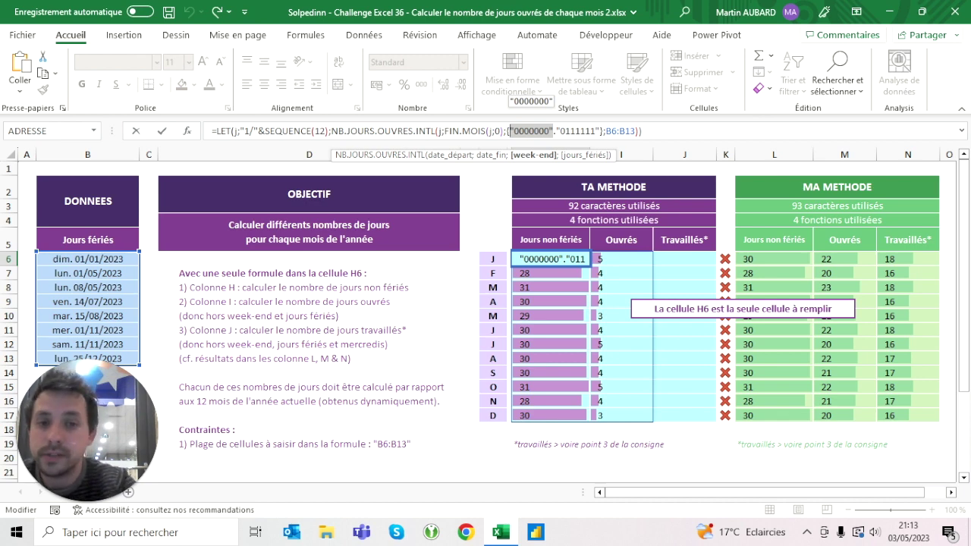
- Insert "0001111" after "0000000" in H6's weekend array, spilling 14, 12, 13… in I and 5, 4, 4… in J
click(553, 130)
text(.)
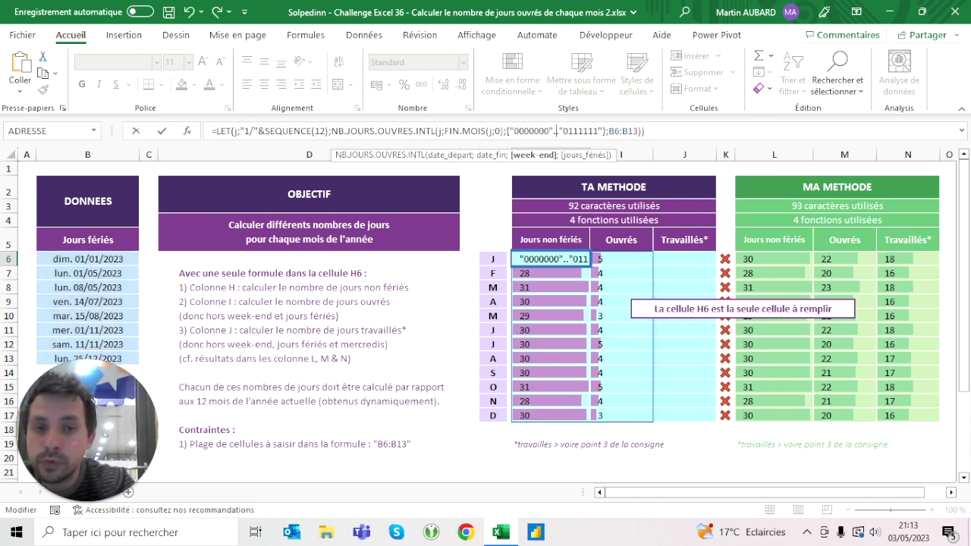
text("0001111)
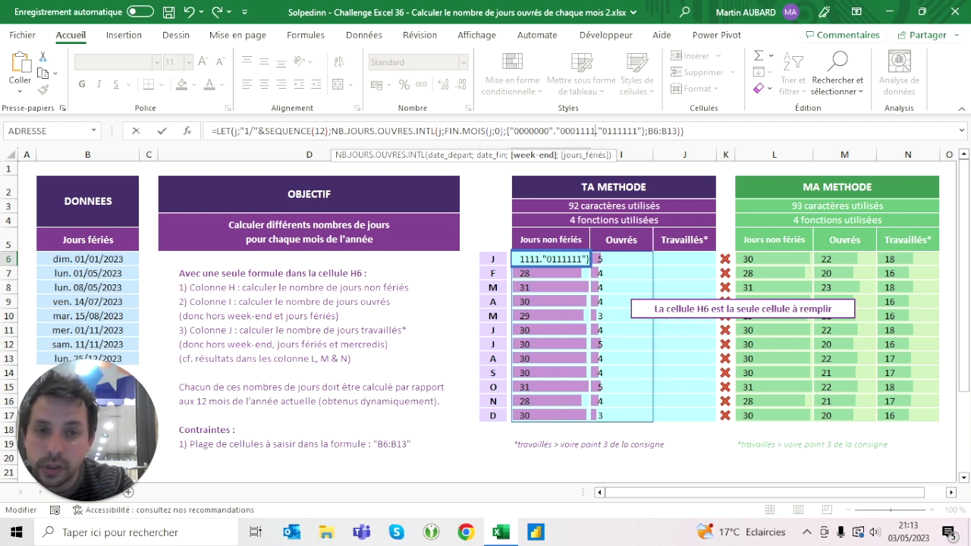
text(")
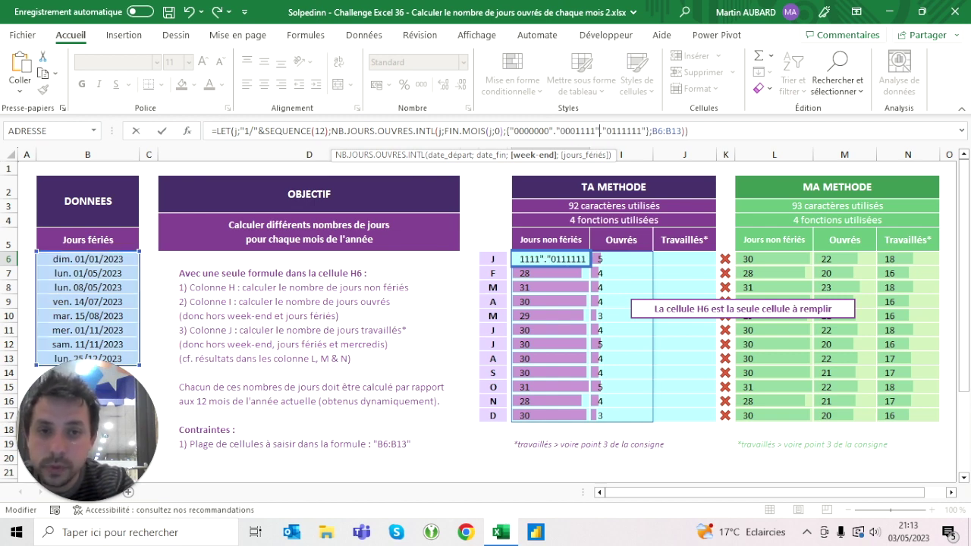
key(Tab)
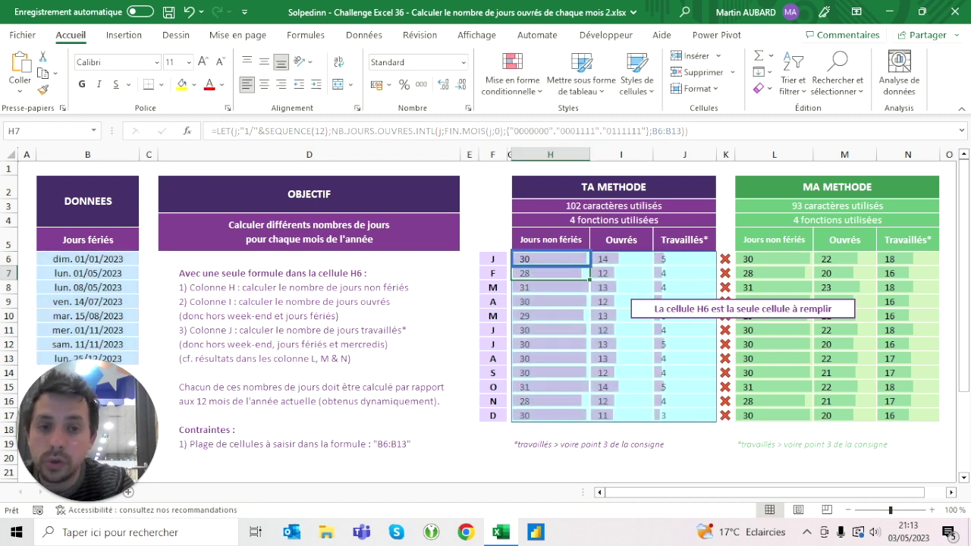
click(550, 258)
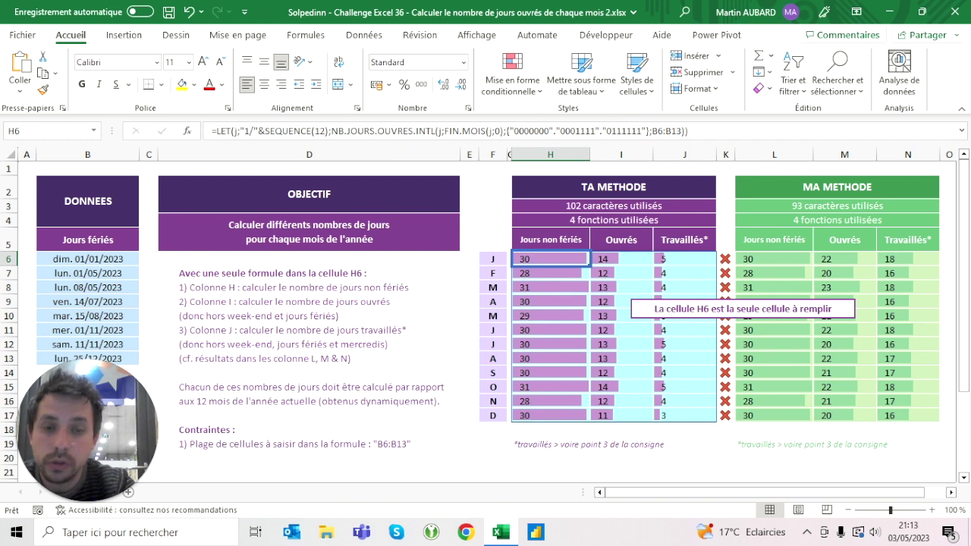
click(550, 131)
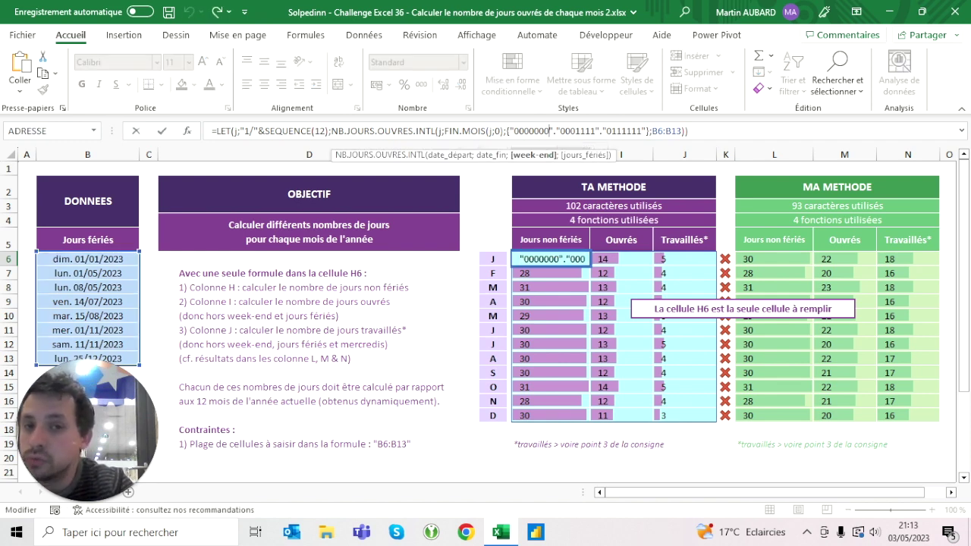
key(ctrl+Return)
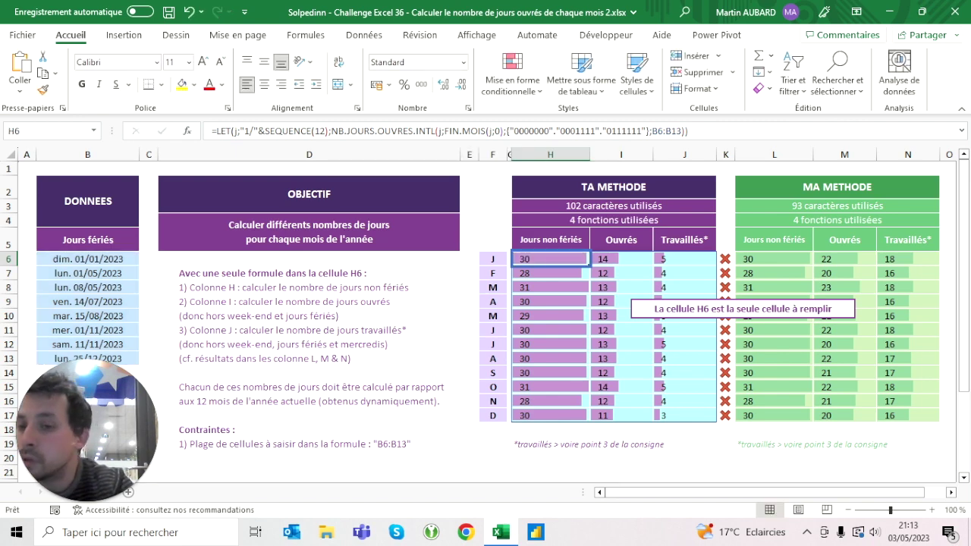
click(621, 258)
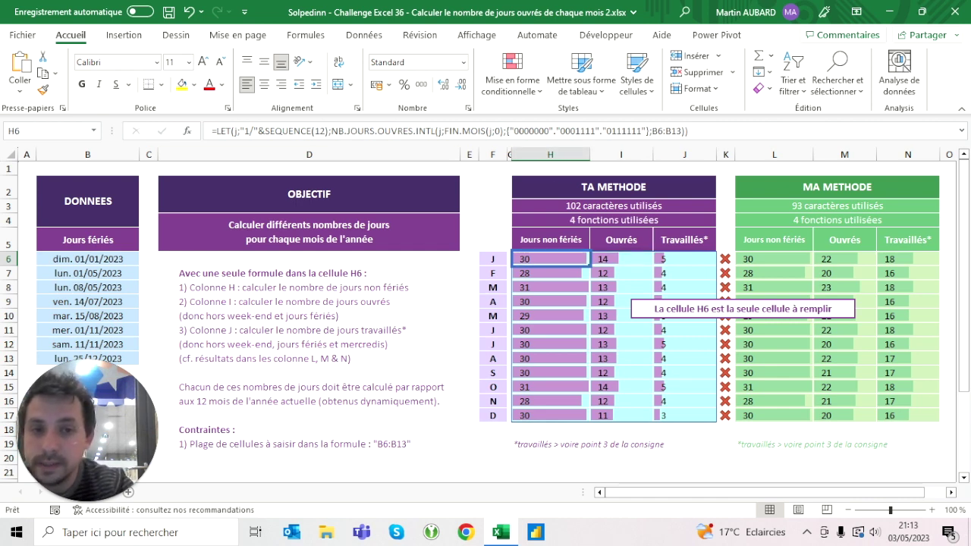
click(637, 131)
- Change the second weekend mask to "0000011", so column I spills 22, 20, 23…
text(00)
key(Delete)
key(Delete)
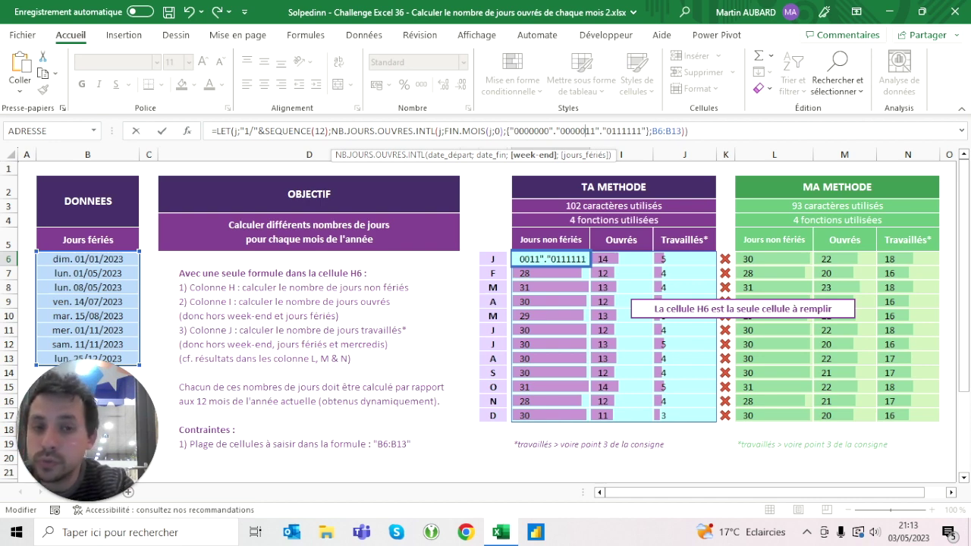
key(Tab)
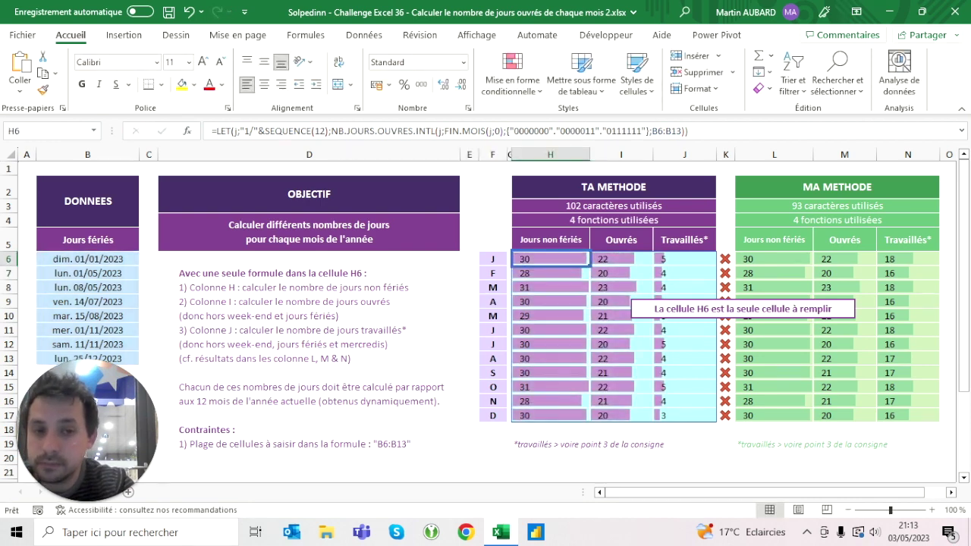
click(550, 259)
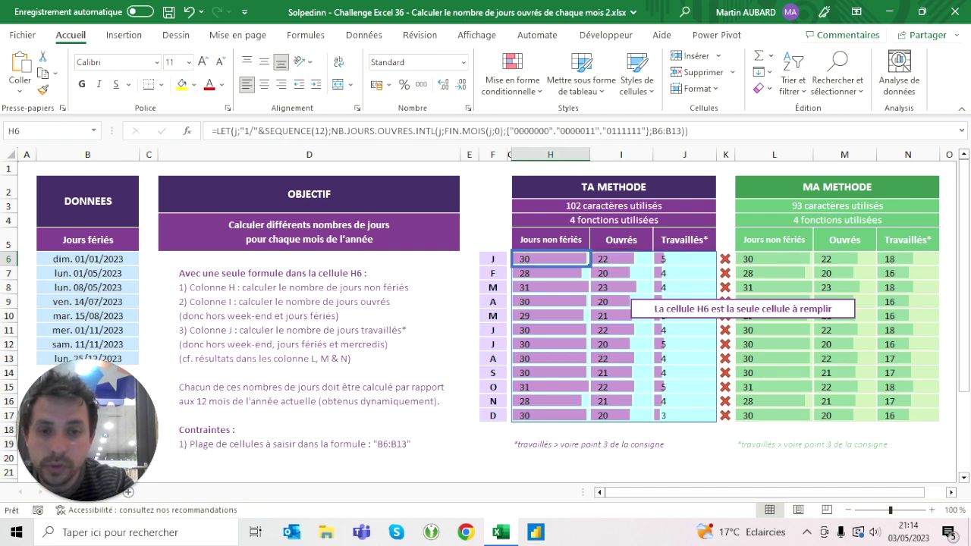
- Retype the third weekend mask as "0010011" to also exclude Wednesdays
click(673, 130)
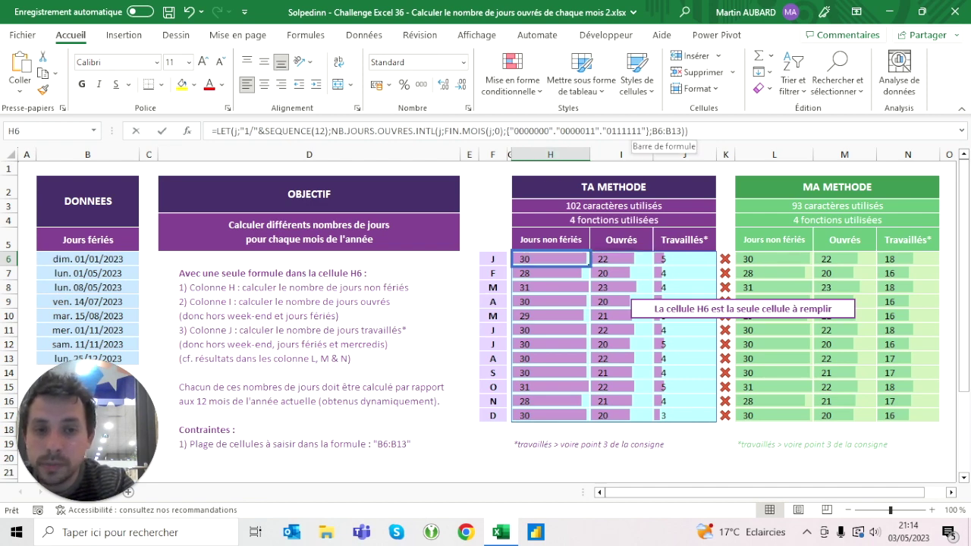
key(BackSpace)
key(BackSpace)
key(BackSpace)
text(0000)
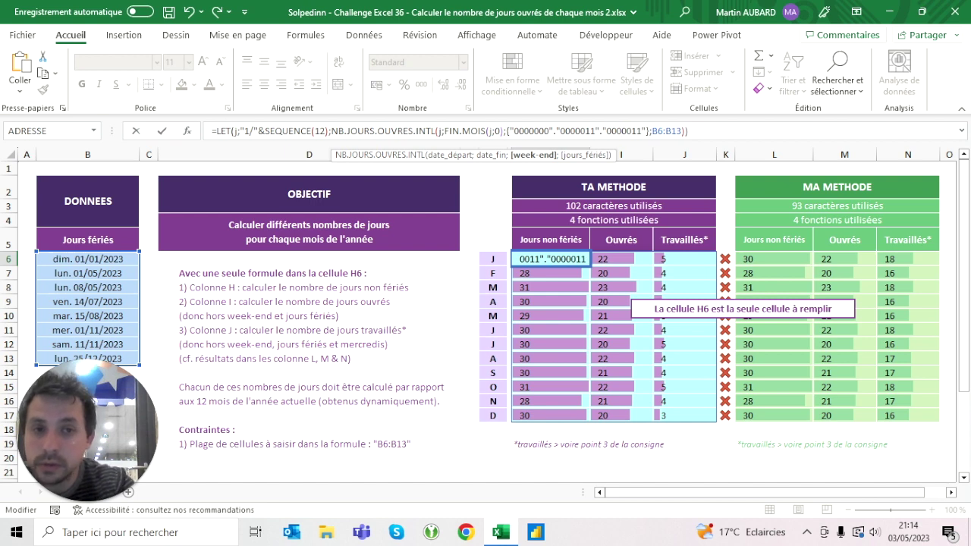
key(BackSpace)
text(1)
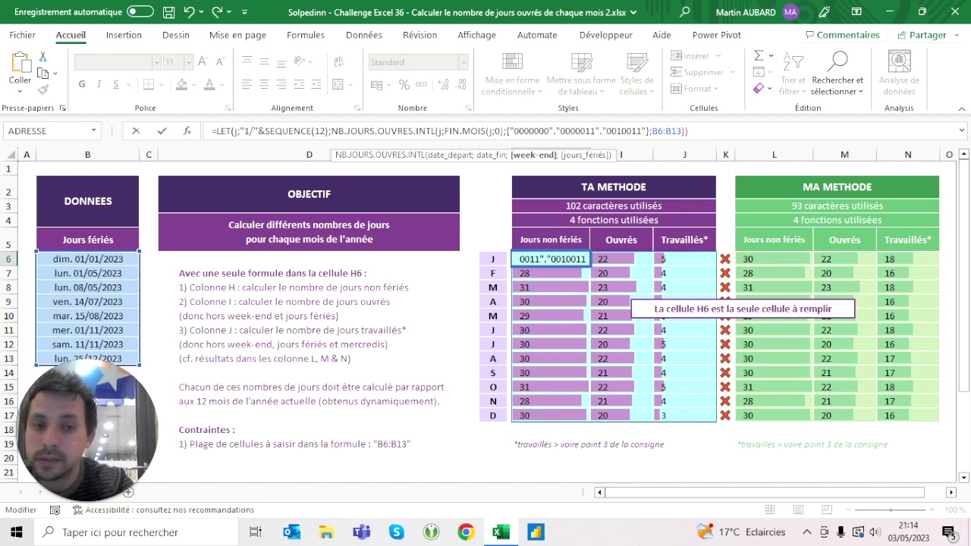
key(ctrl+Return)
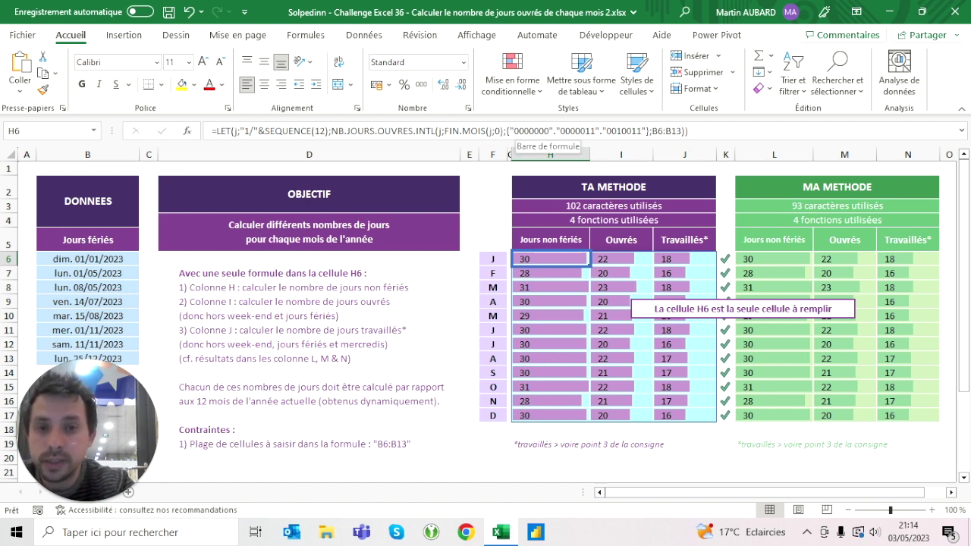
- Replace "0000011" with 1 in H6's weekend array, making it {"0000000".1."0010011"}
click(535, 131)
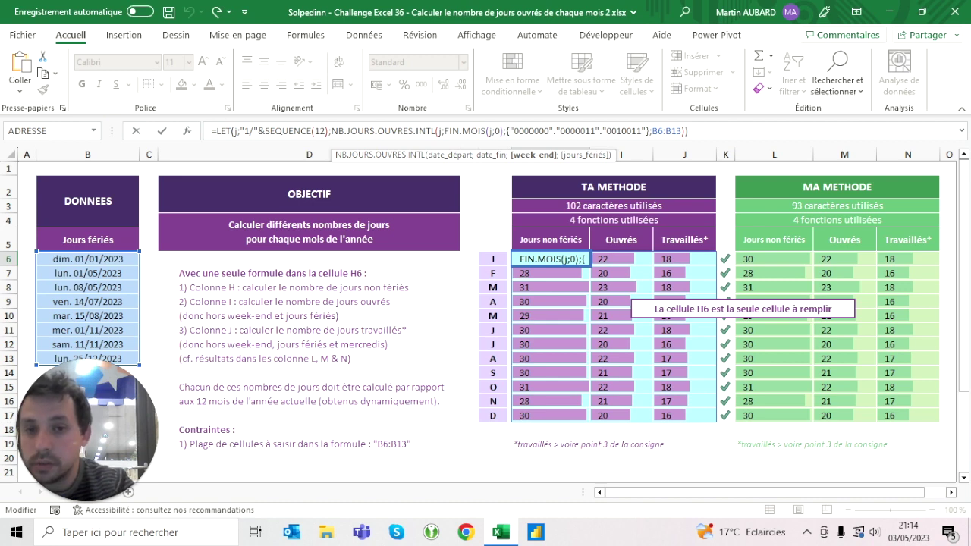
click(534, 154)
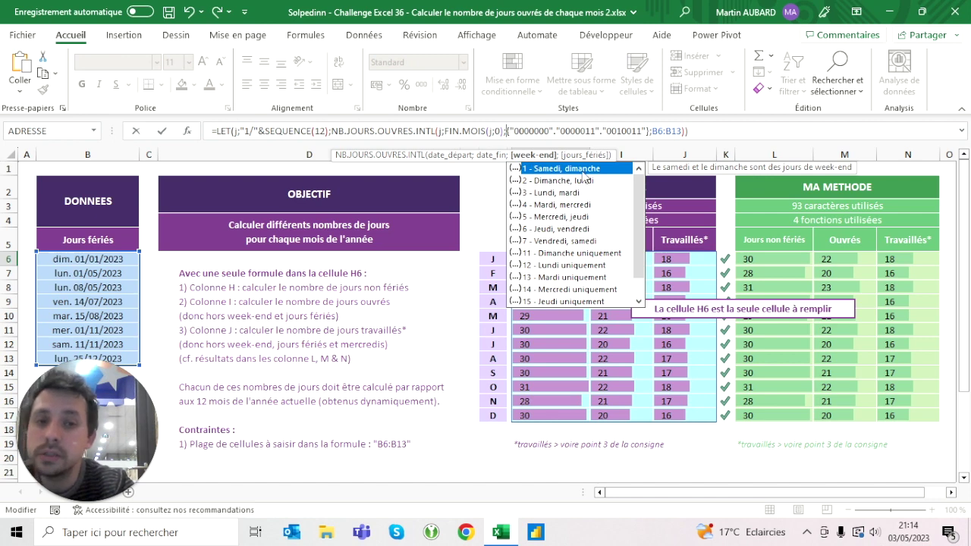
mouse_move(644, 205)
mouse_down()
mouse_move(644, 251)
mouse_move(640, 201)
mouse_up()
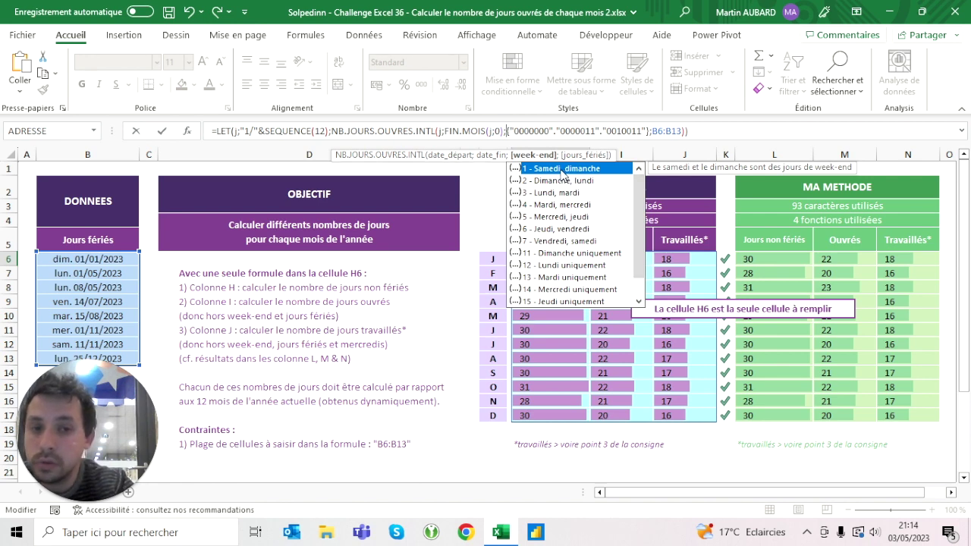
key(Escape)
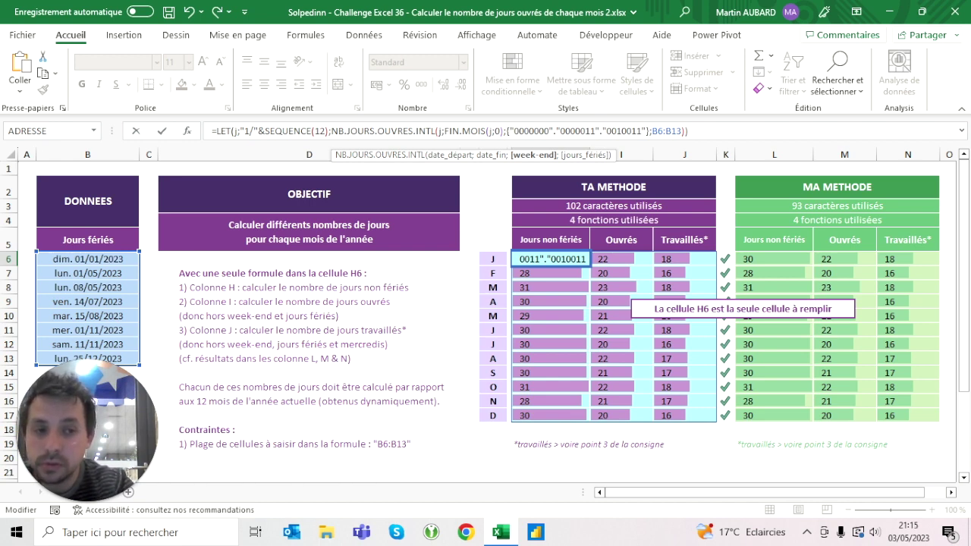
key(BackSpace)
key(BackSpace)
key(BackSpace)
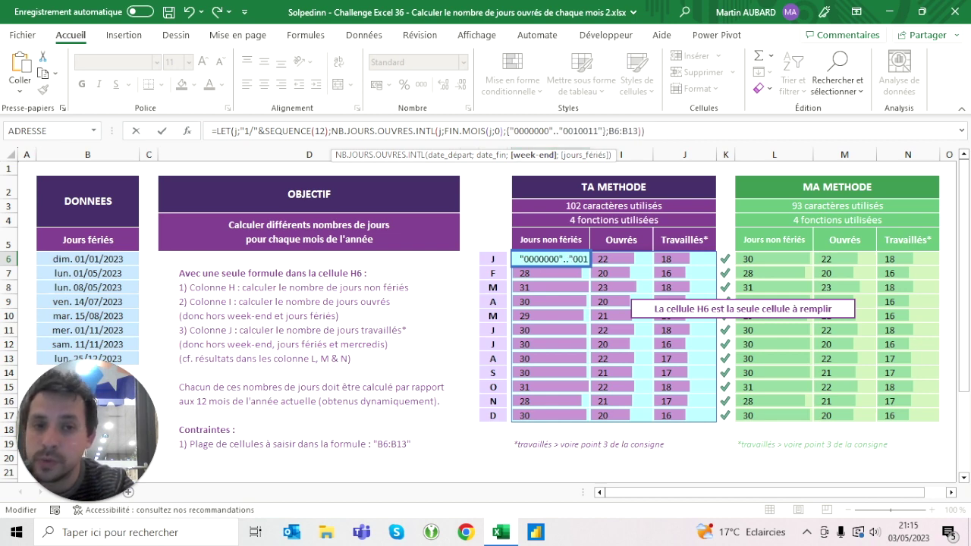
text(1.)
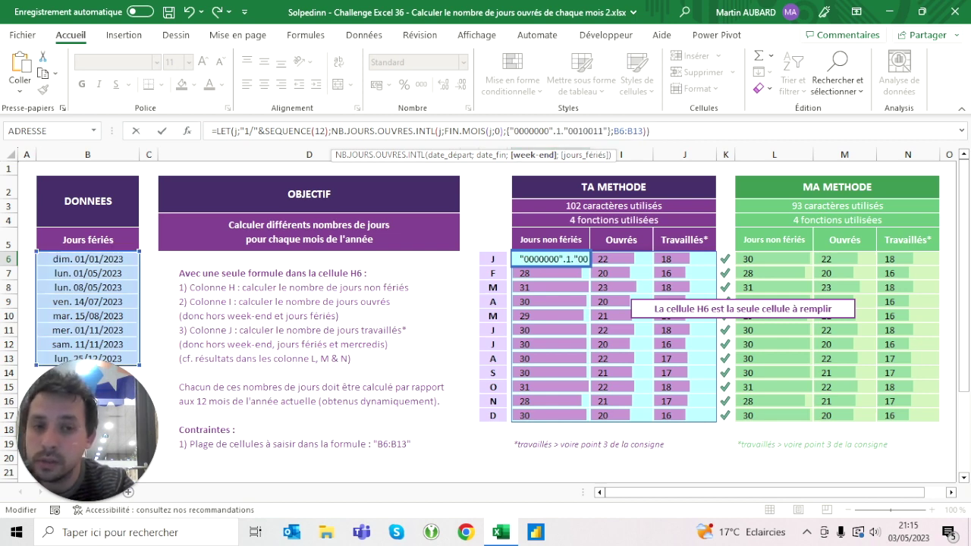
key(Return)
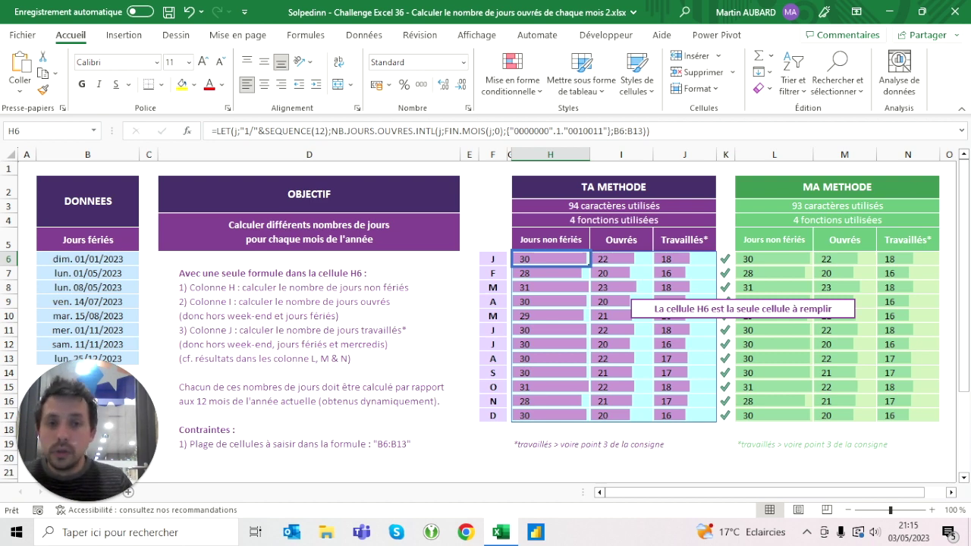
key(F2)
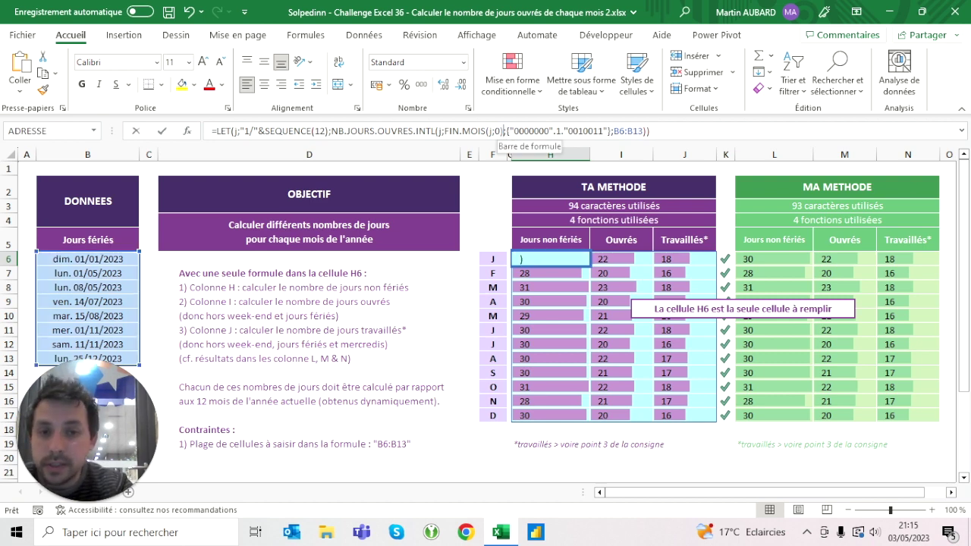
key(ctrl+shift+Right)
key(ctrl+shift+Right)
key(shift+Right)
key(shift+Right)
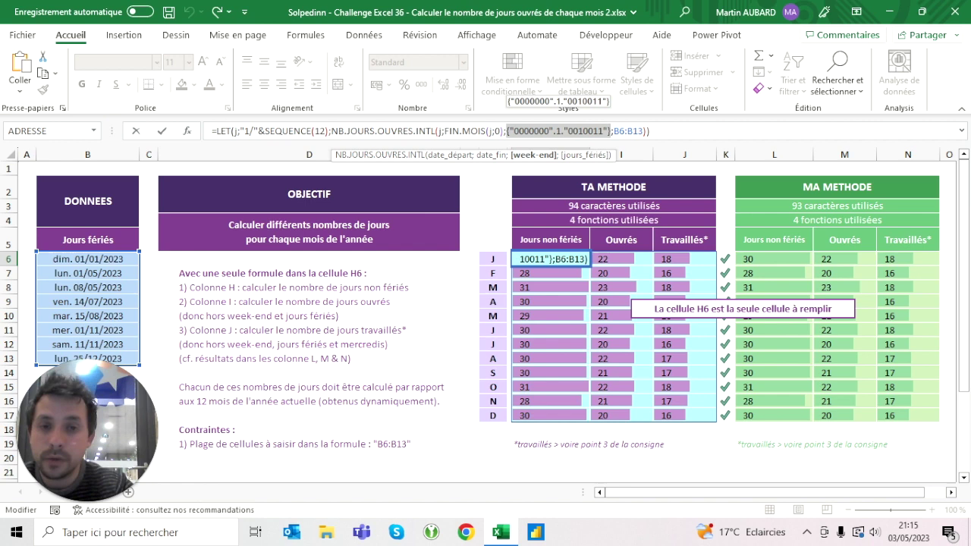
key(shift+Left)
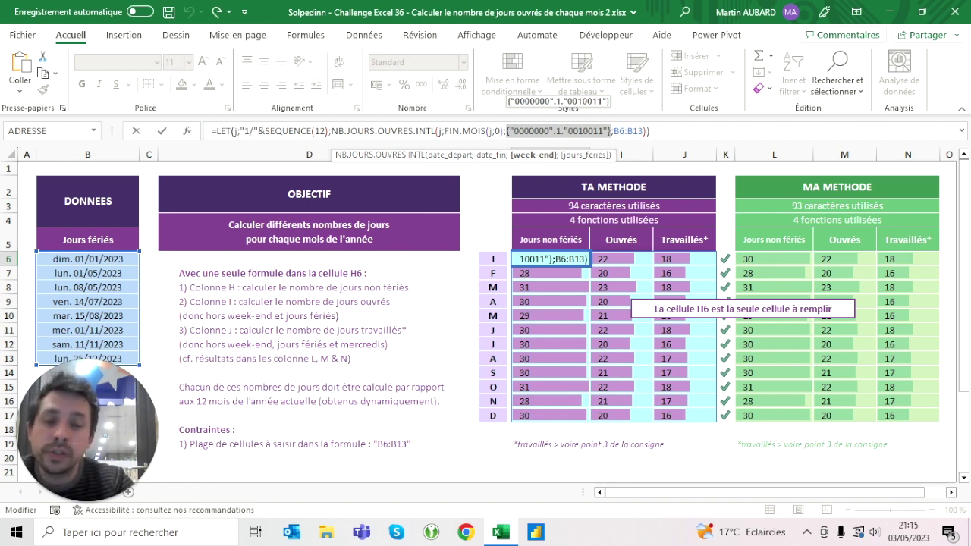
key(shift+Left)
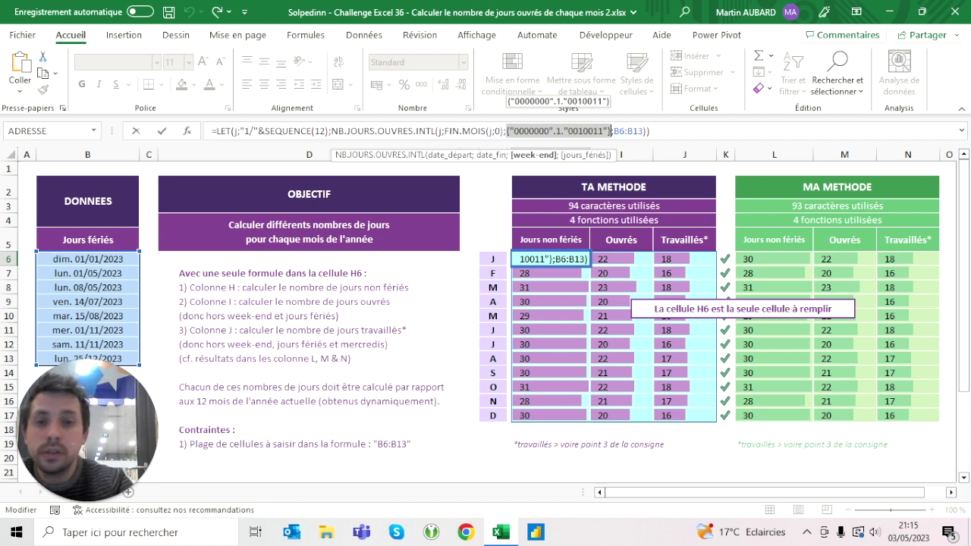
key(Left)
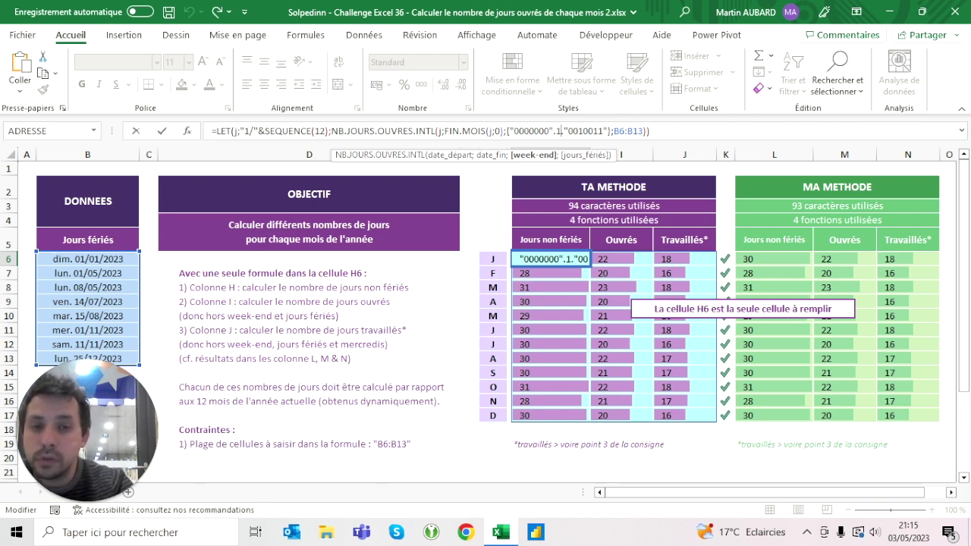
key(Left)
key(Left)
key(Right)
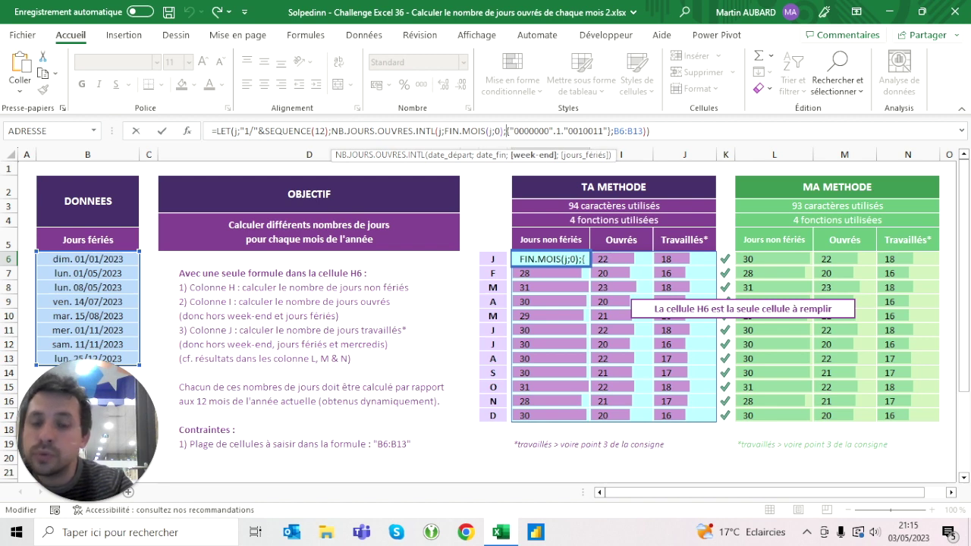
text(1)
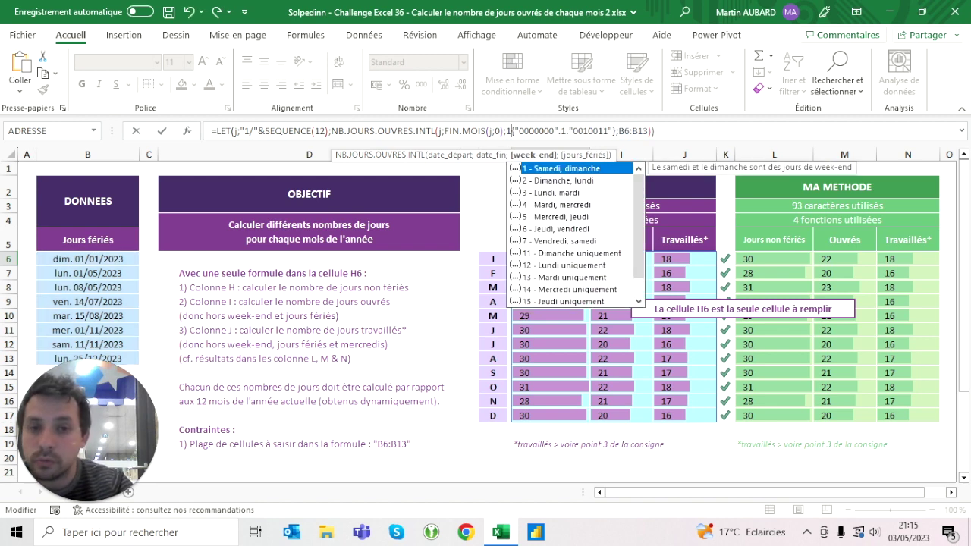
key(BackSpace)
text(2)
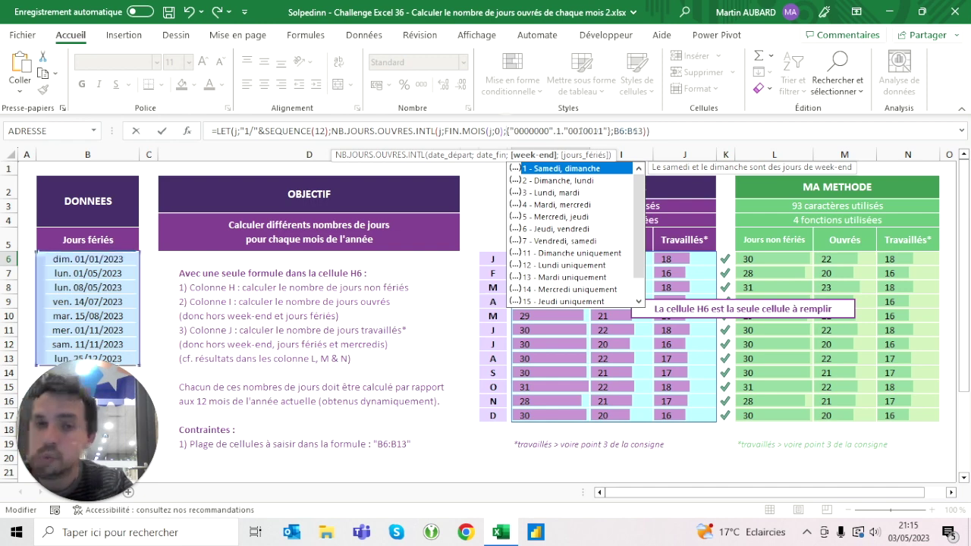
key(BackSpace)
key(Return)
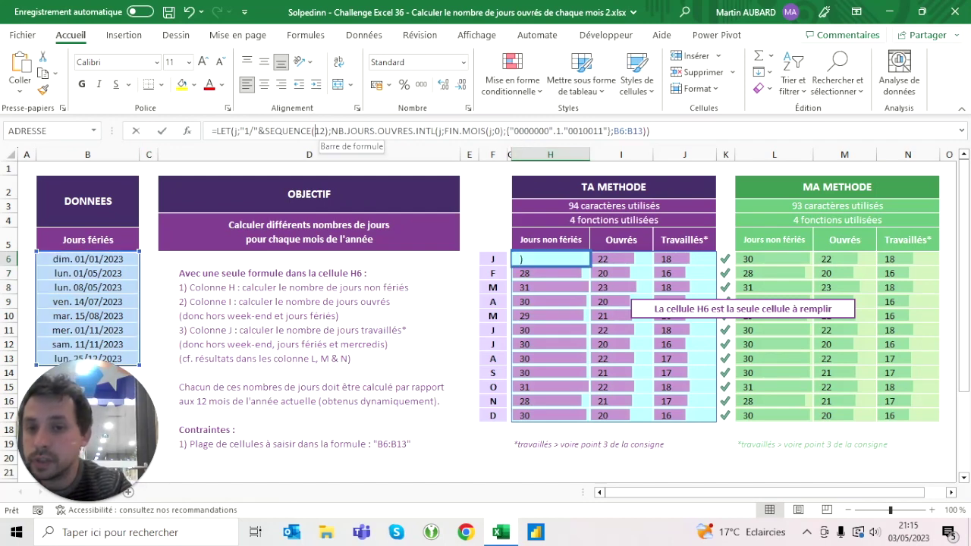
- Change SEQUENCE(12) to LIGNE(1:12) in H6's month-start calculation
drag(318, 131, 267, 130)
text(ligne(1:)
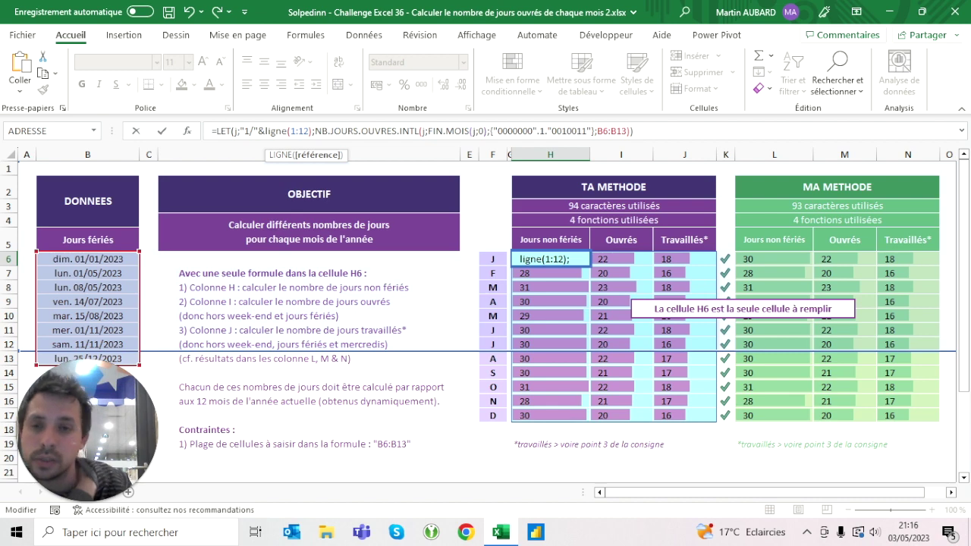
key(Return)
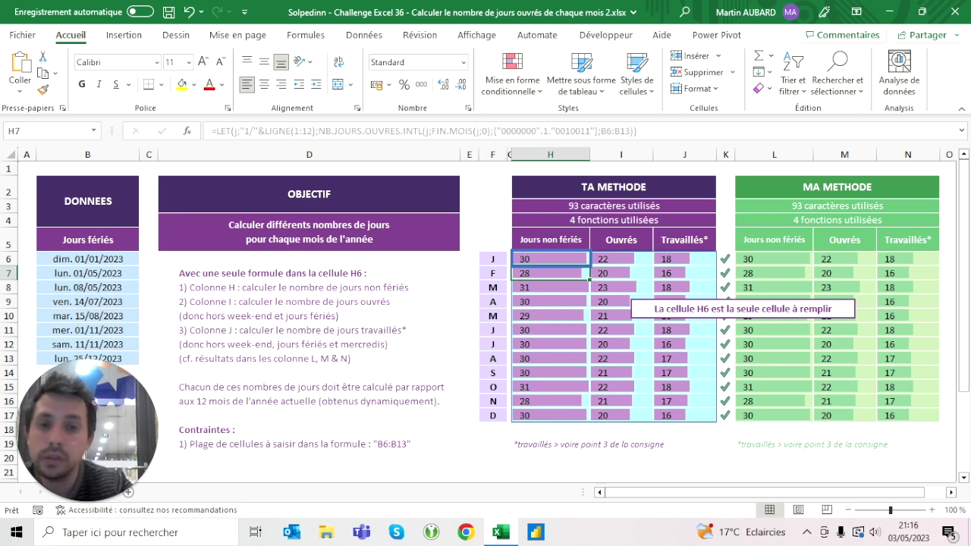
click(550, 259)
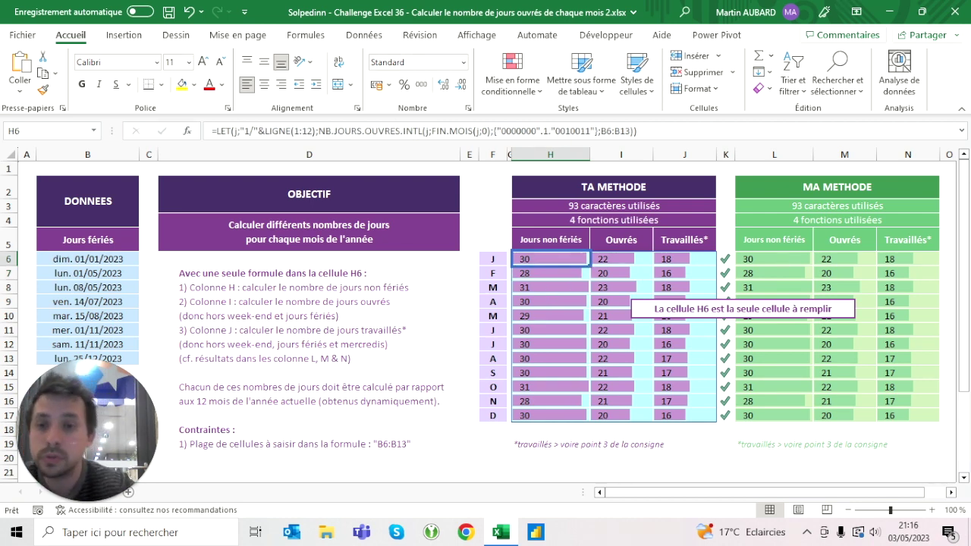
key(F2)
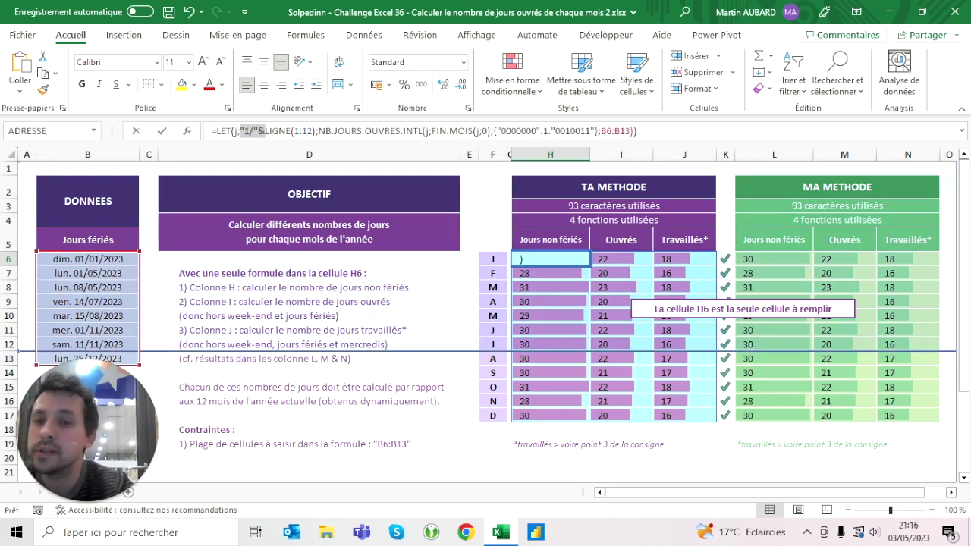
click(295, 131)
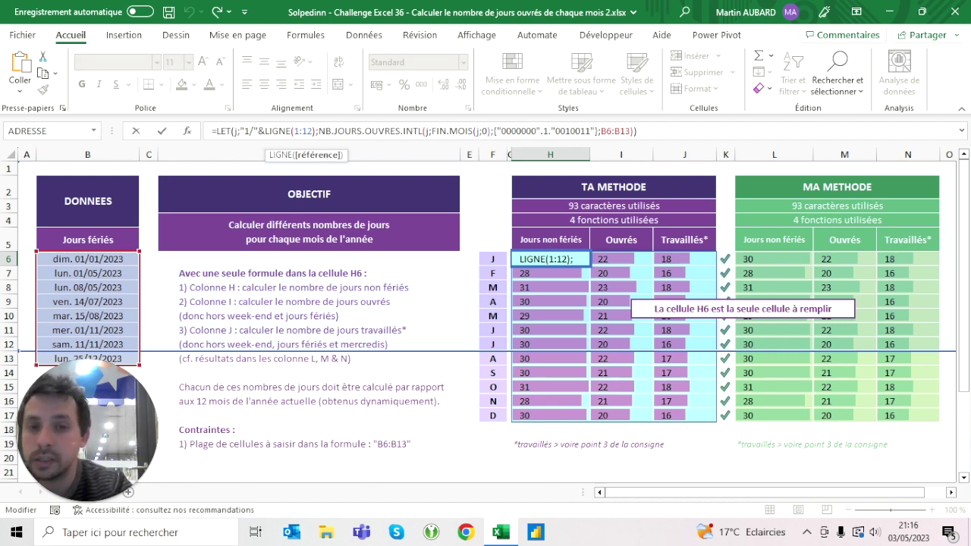
drag(494, 131, 601, 131)
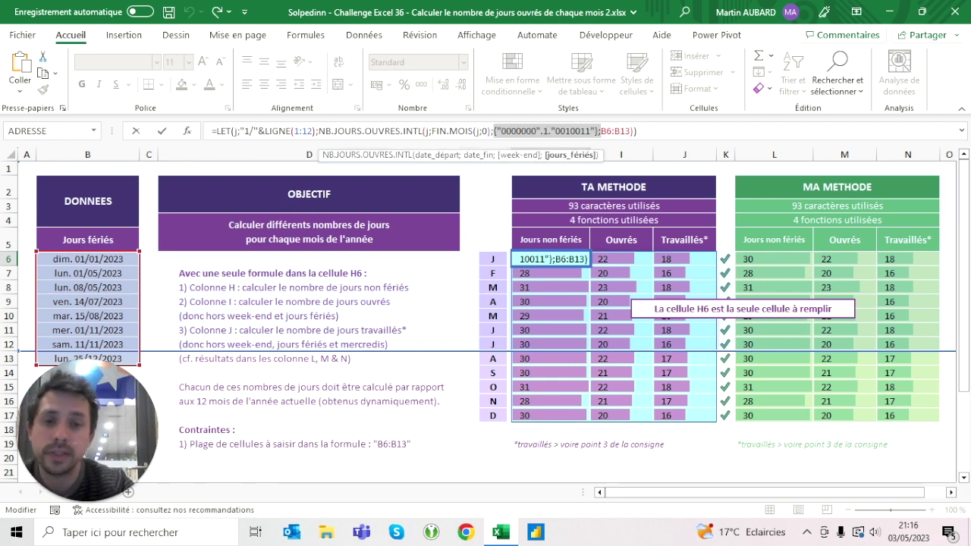
key(shift+Left)
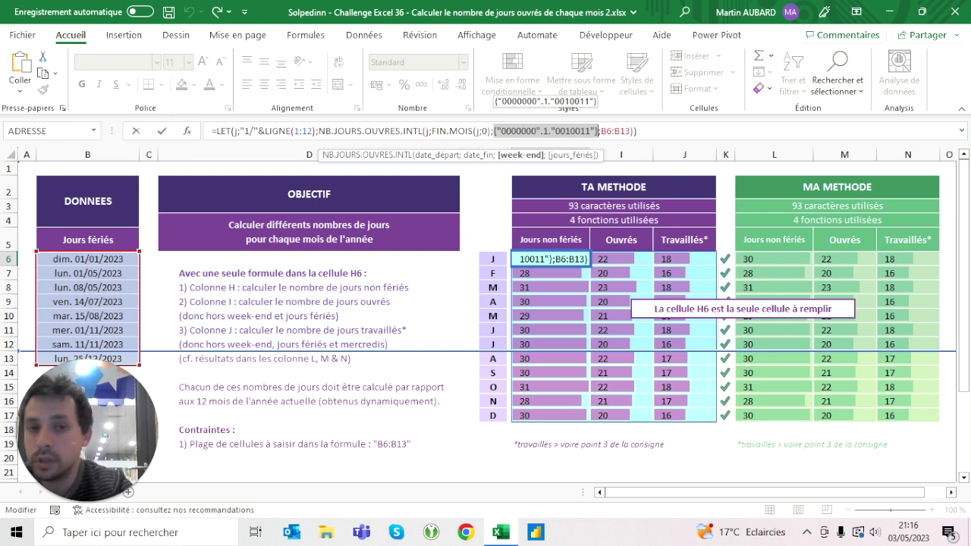
click(505, 130)
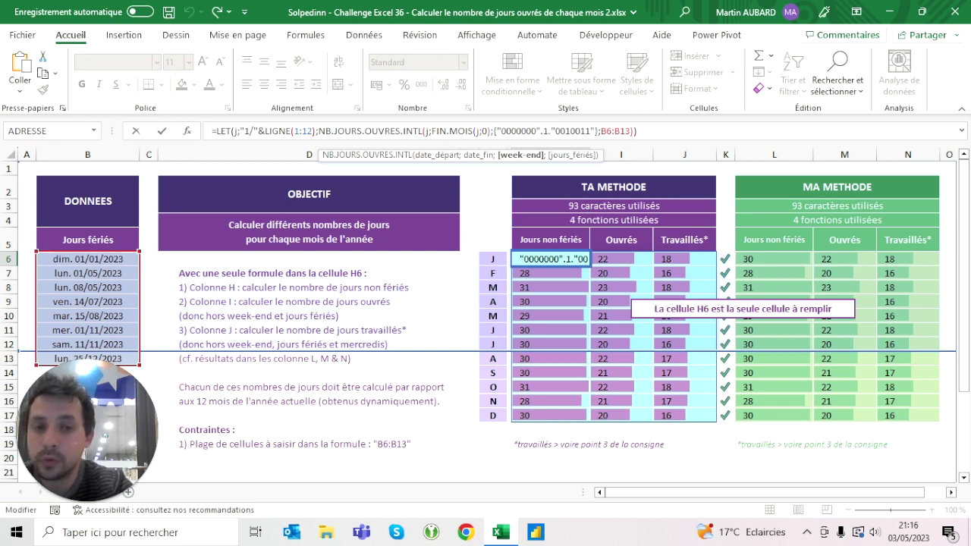
drag(497, 131, 540, 131)
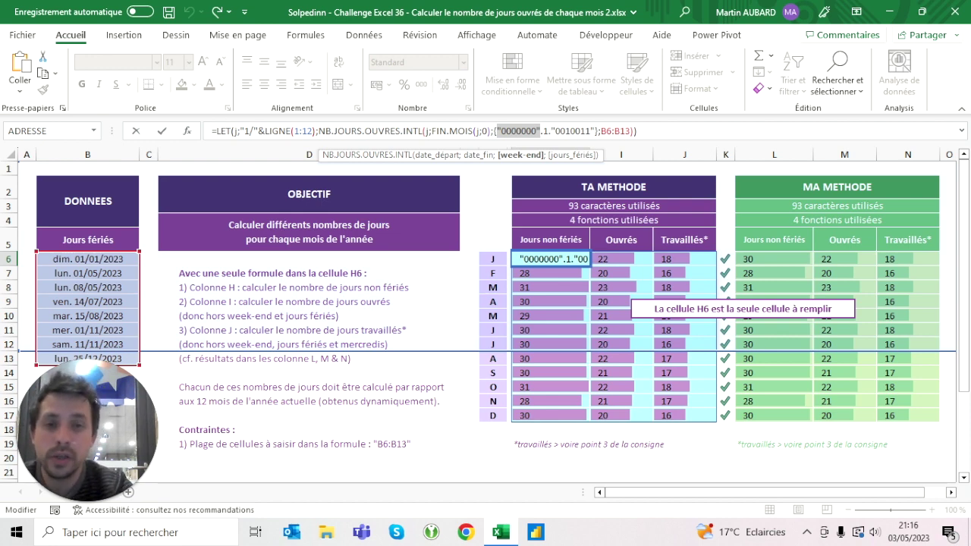
click(547, 131)
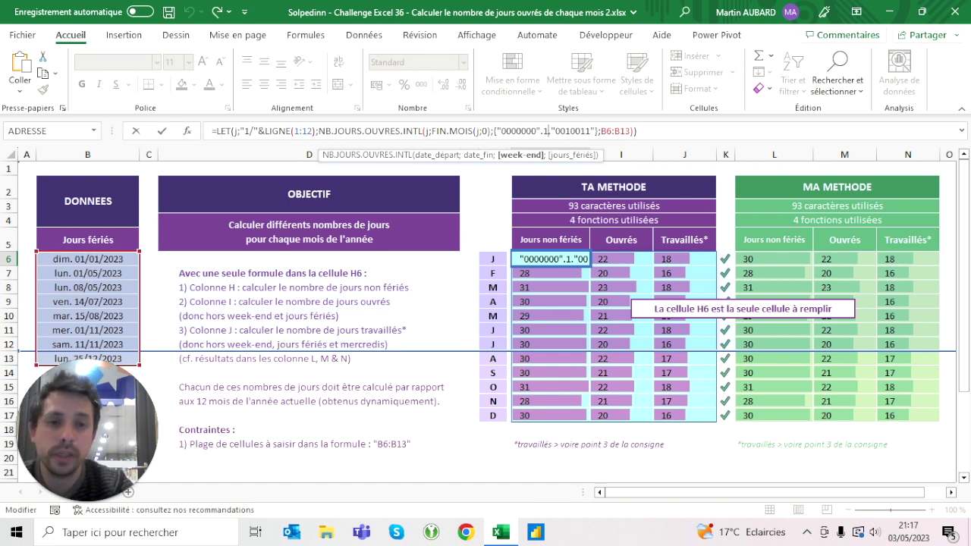
key(ctrl+Return)
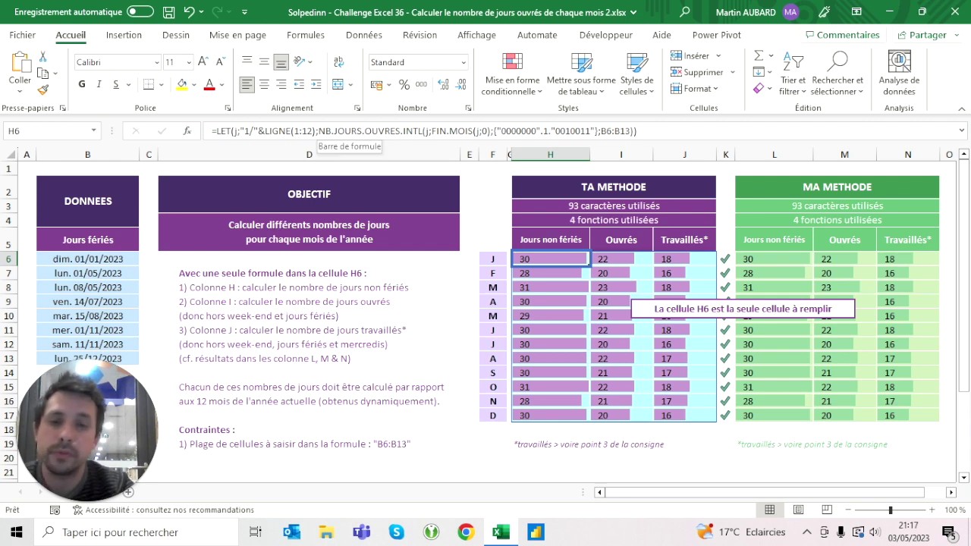
click(565, 131)
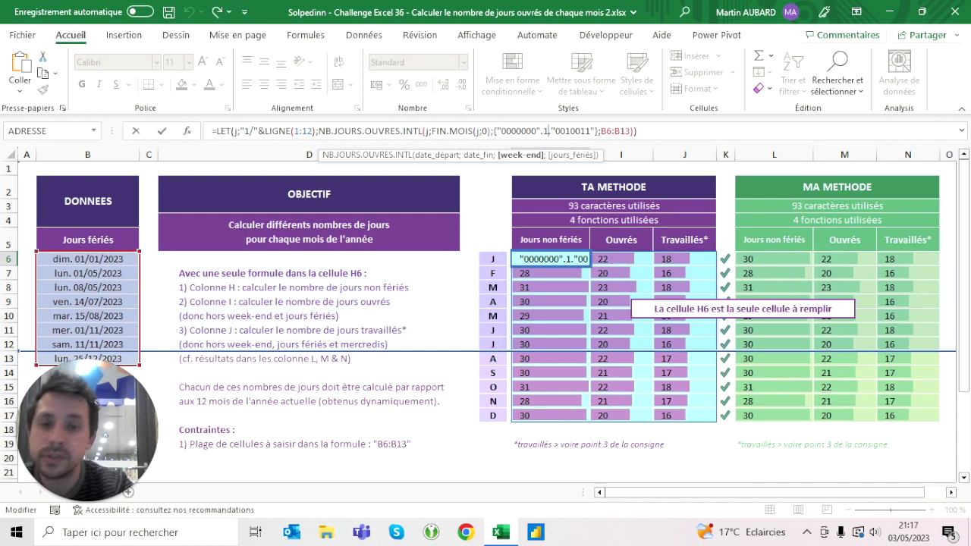
key(ctrl+Return)
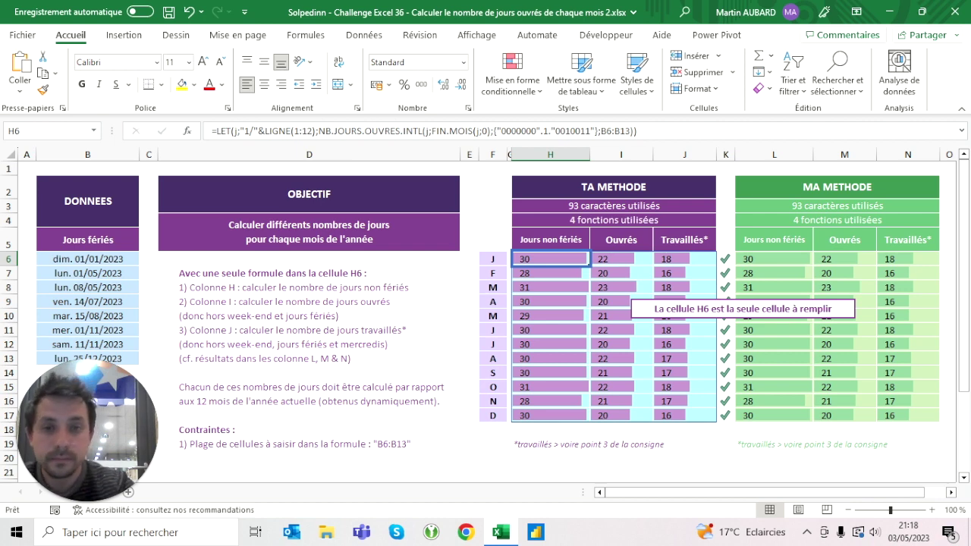
key(F2)
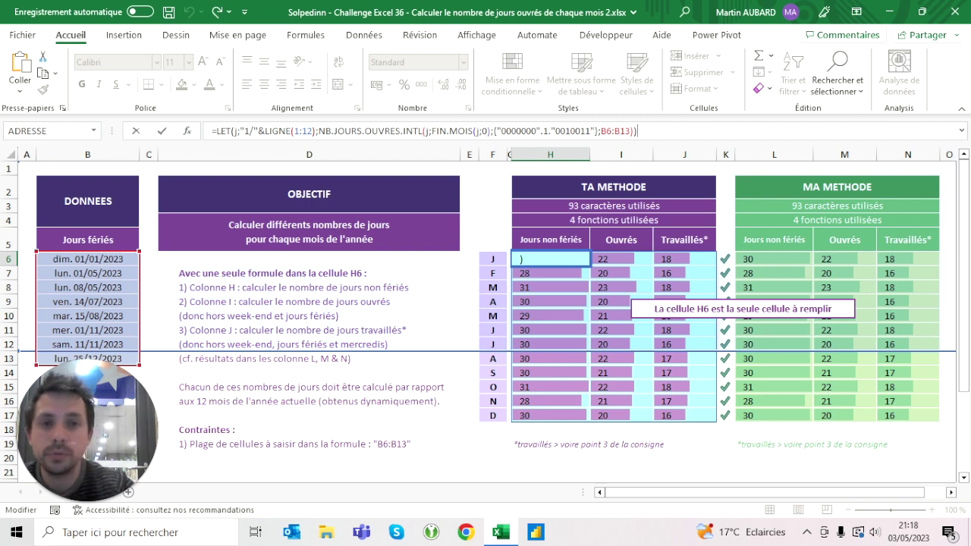
key(ctrl+Return)
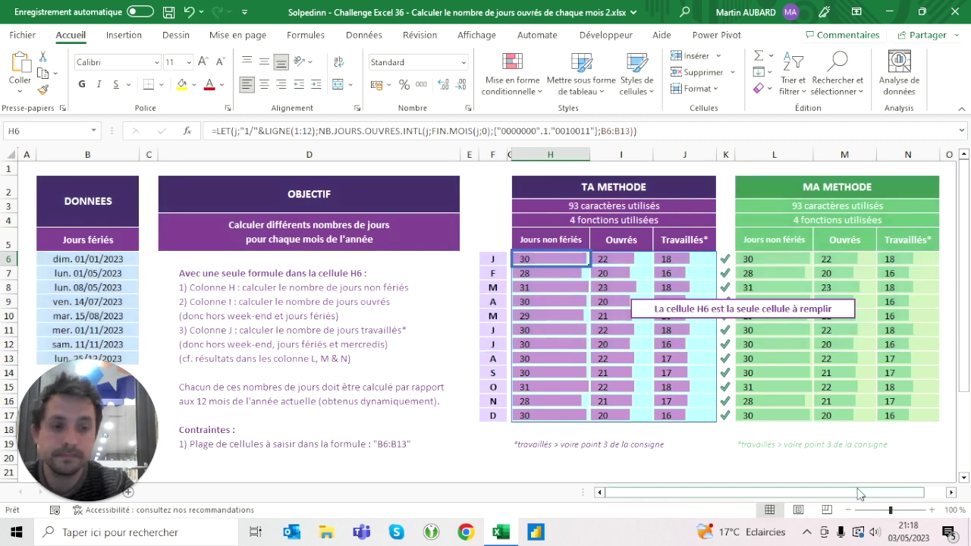